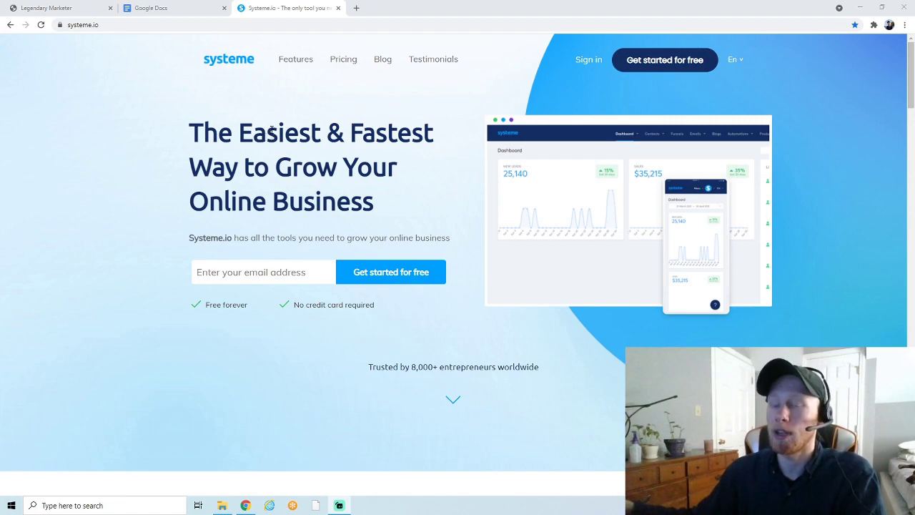
Go to the Pricing page from the systeme.io homepage navigation to compare plans
{"action": "left_click", "coordinate": [342, 63]}
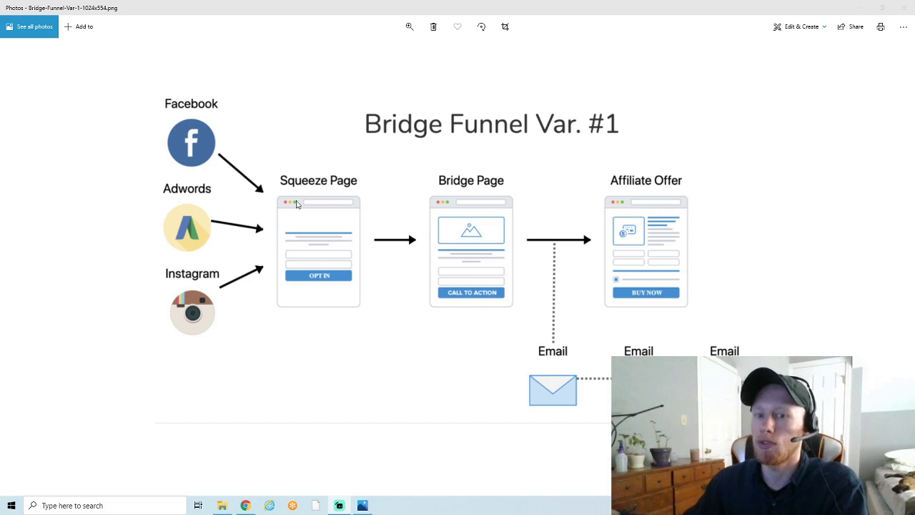
Create a new Build an audience funnel named 'video' from the Funnels list
{"action": "key", "text": "alt+F4"}
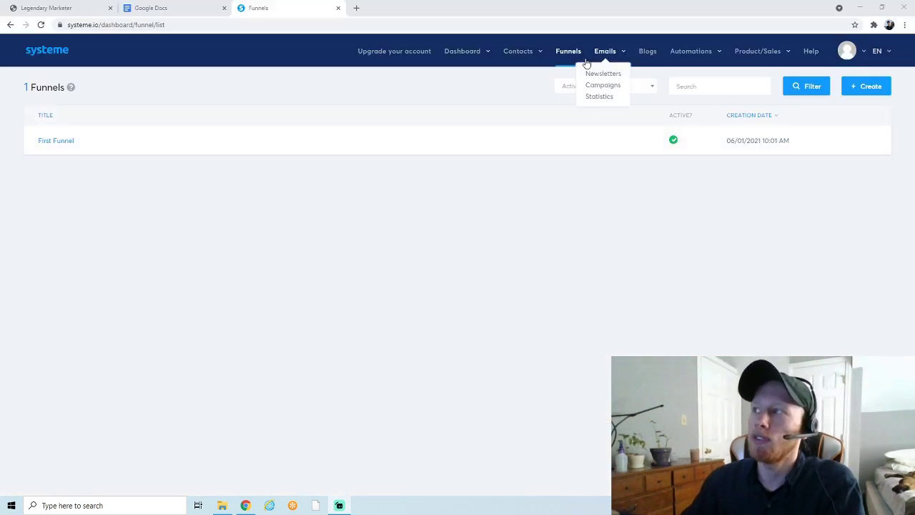
{"action": "left_click", "coordinate": [568, 57]}
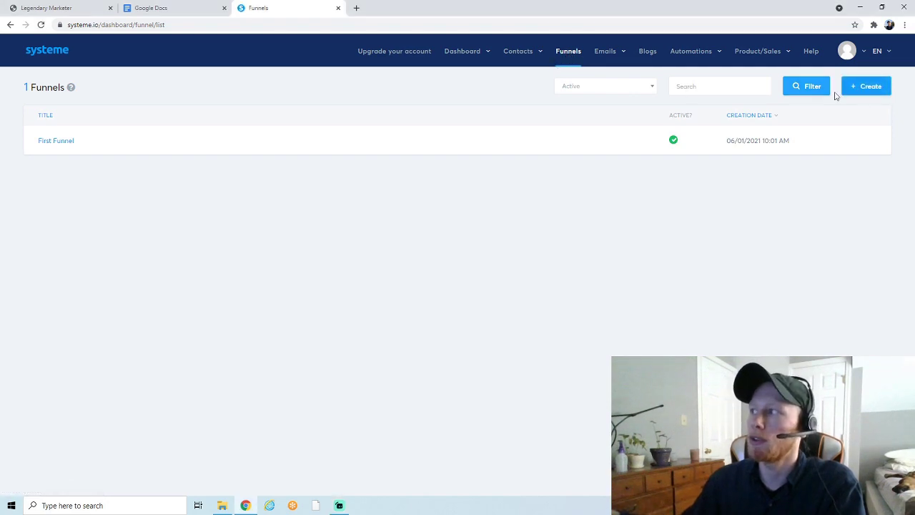
{"action": "left_click", "coordinate": [868, 90]}
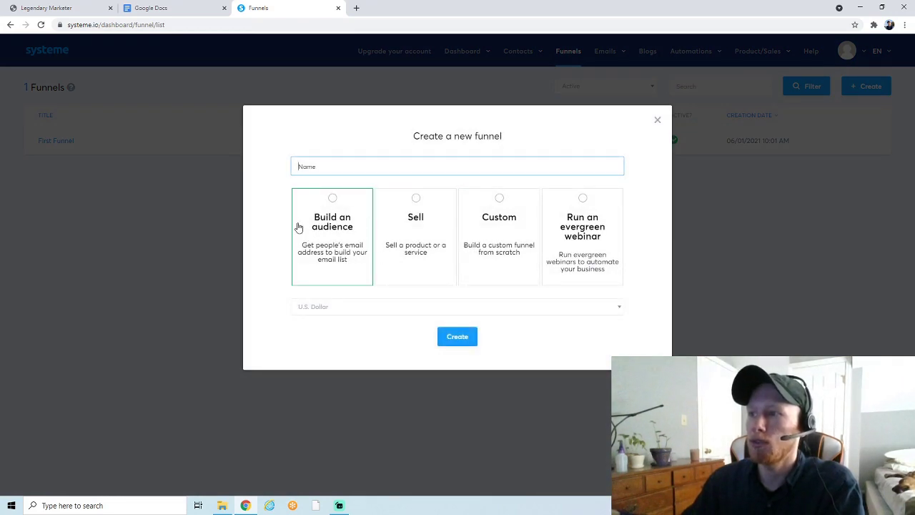
{"action": "left_click", "coordinate": [336, 207]}
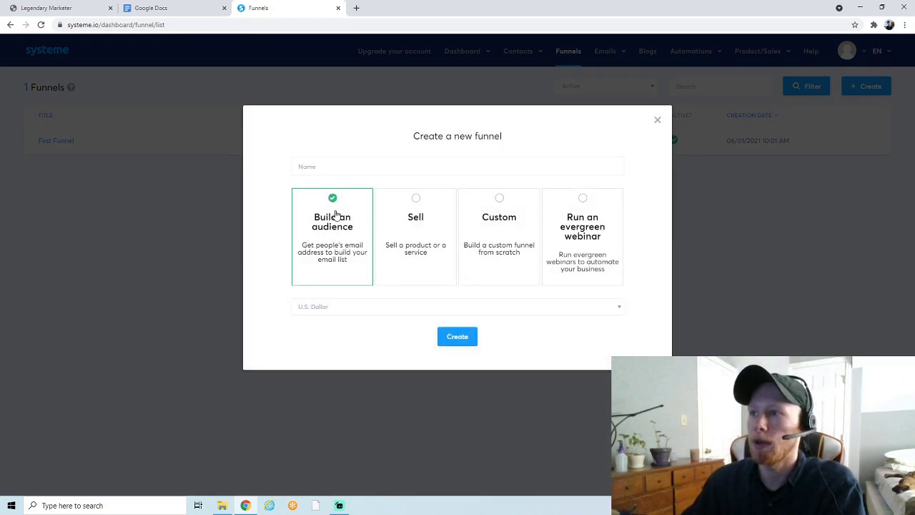
{"action": "left_click", "coordinate": [324, 167]}
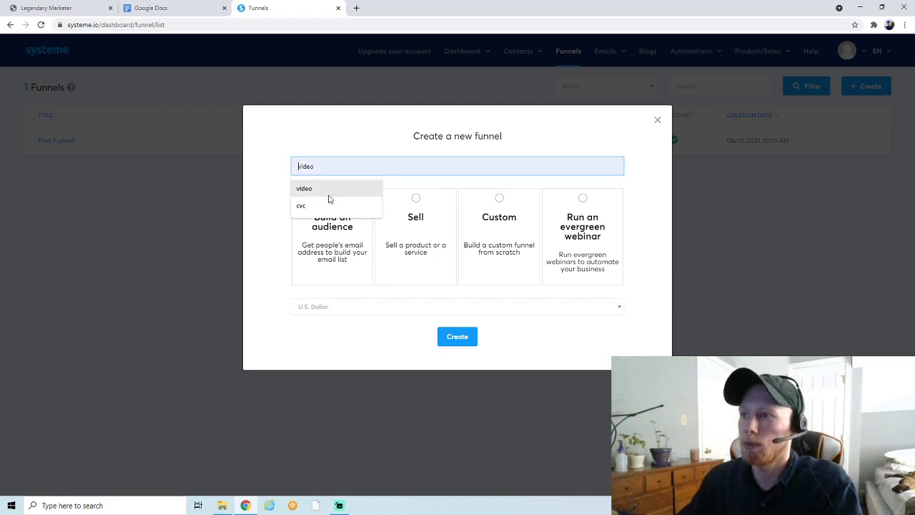
{"action": "left_click", "coordinate": [326, 192]}
{"action": "left_click", "coordinate": [446, 337]}
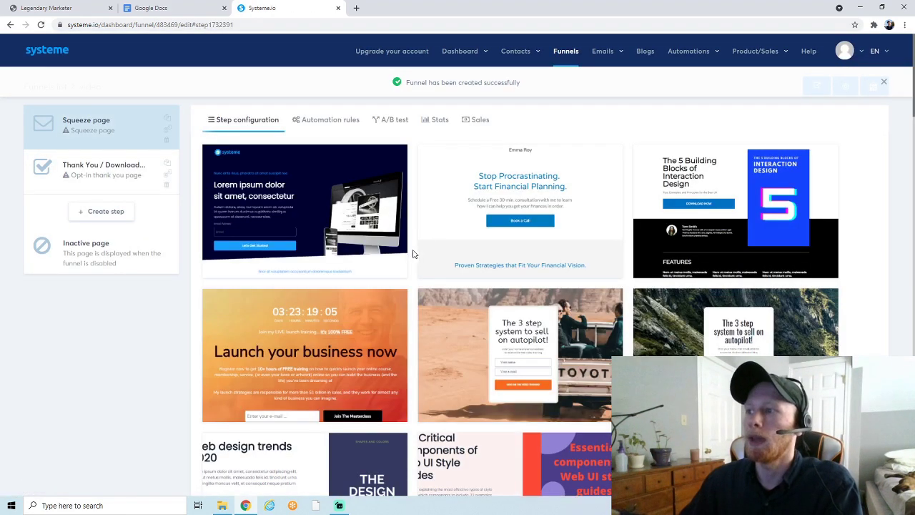
Apply the mountain-road 'The 3 step system to sell on autopilot!' template to the squeeze page
{"action": "scroll", "coordinate": [413, 240], "scroll_direction": "down", "scroll_amount": 2}
{"action": "scroll", "coordinate": [413, 241], "scroll_direction": "down", "scroll_amount": 5}
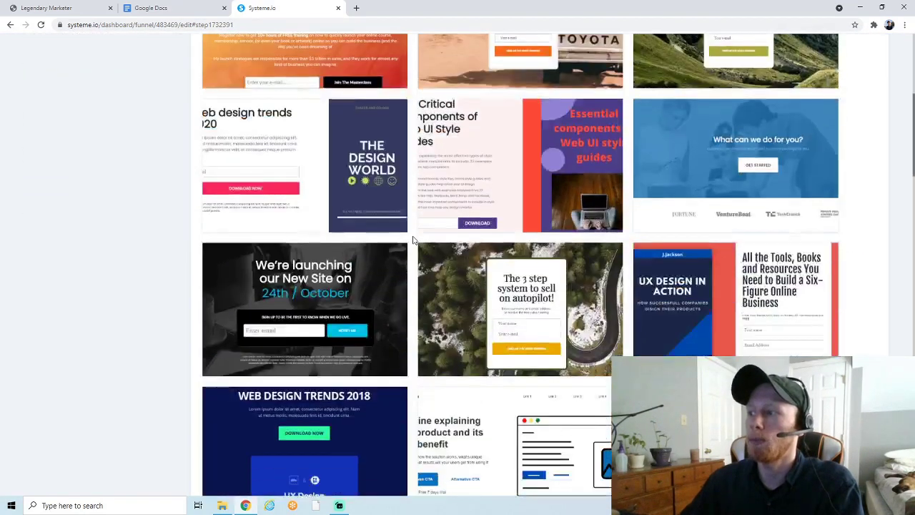
{"action": "scroll", "coordinate": [413, 240], "scroll_direction": "up", "scroll_amount": 7}
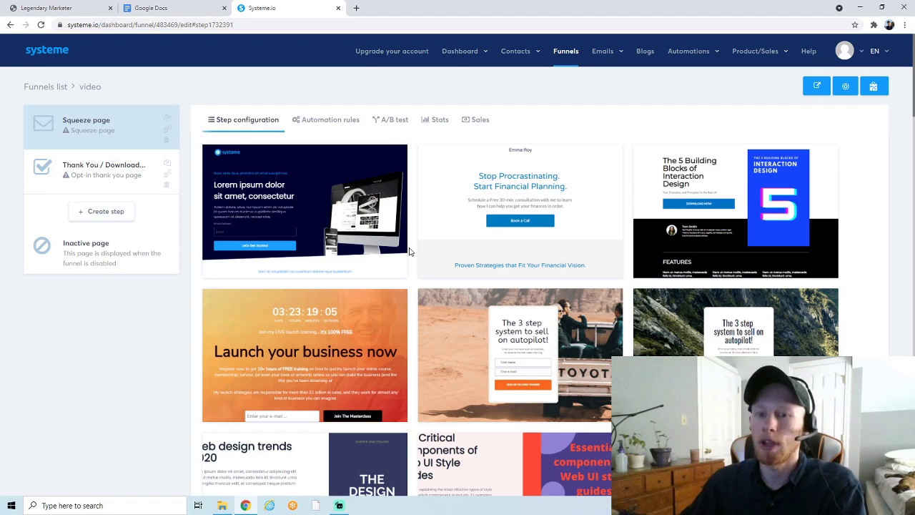
{"action": "scroll", "coordinate": [411, 252], "scroll_direction": "down", "scroll_amount": 1}
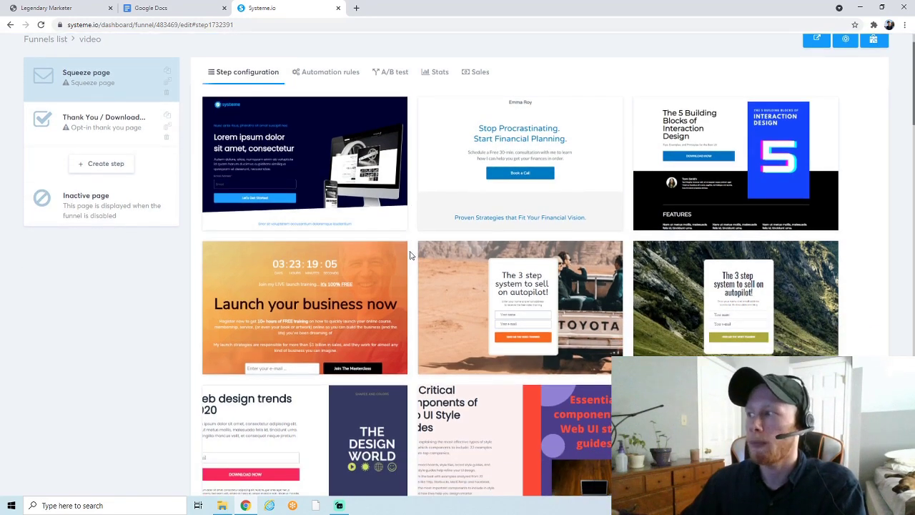
{"action": "mouse_move", "coordinate": [754, 308]}
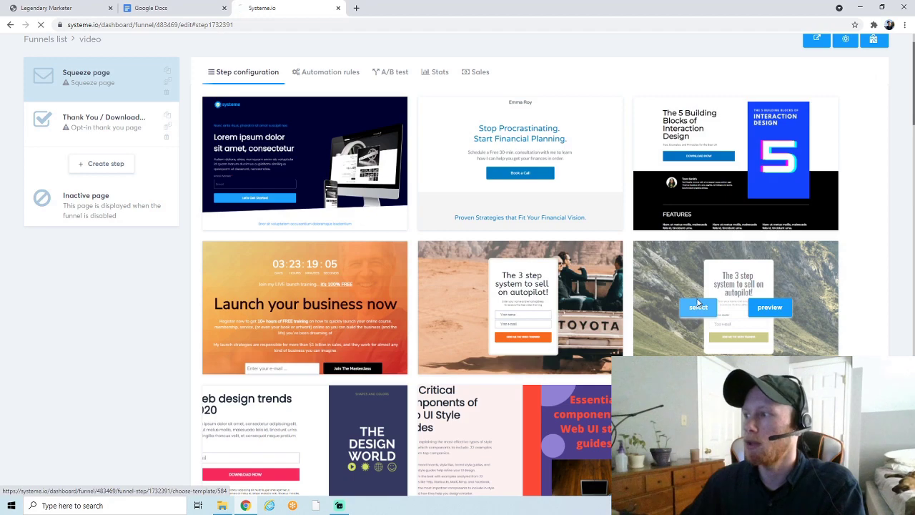
{"action": "left_click", "coordinate": [698, 307]}
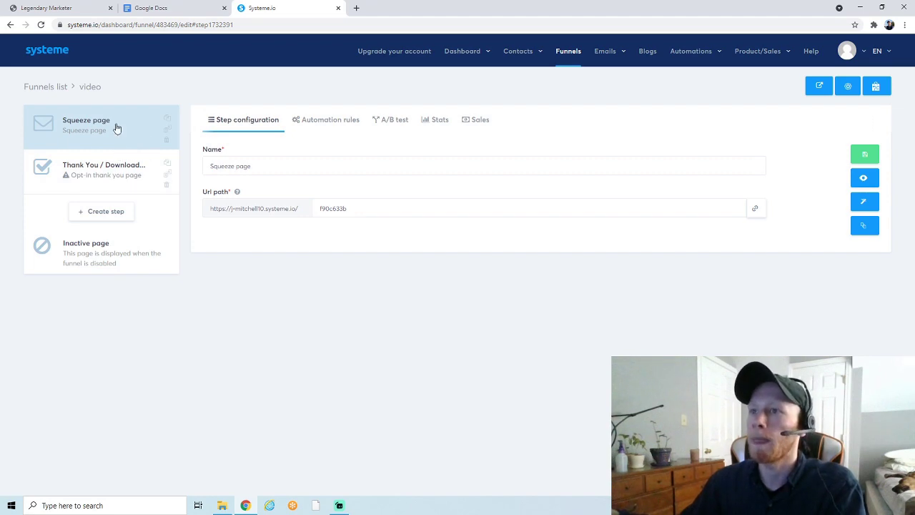
Open the squeeze page in the editor, check the Challenge Enrollment sales page headline, and return
{"action": "left_click", "coordinate": [859, 206]}
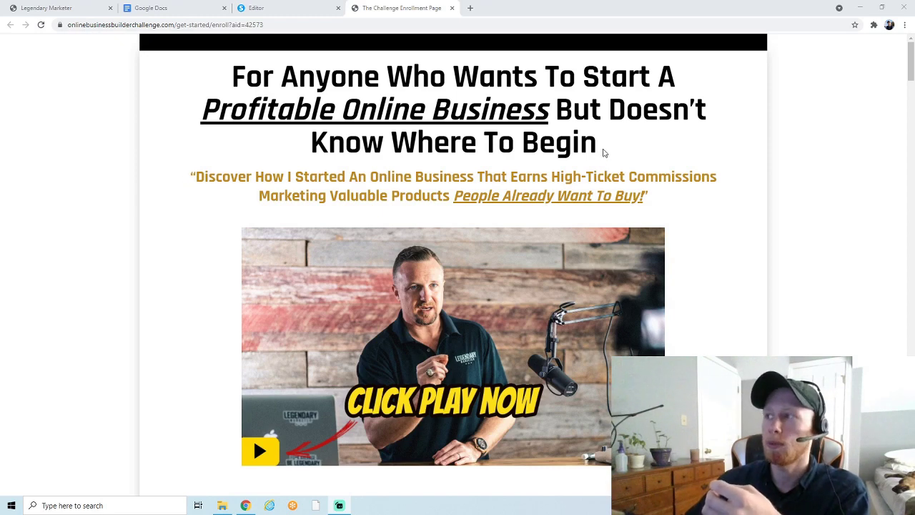
{"action": "left_click_drag", "start_coordinate": [603, 152], "coordinate": [235, 72]}
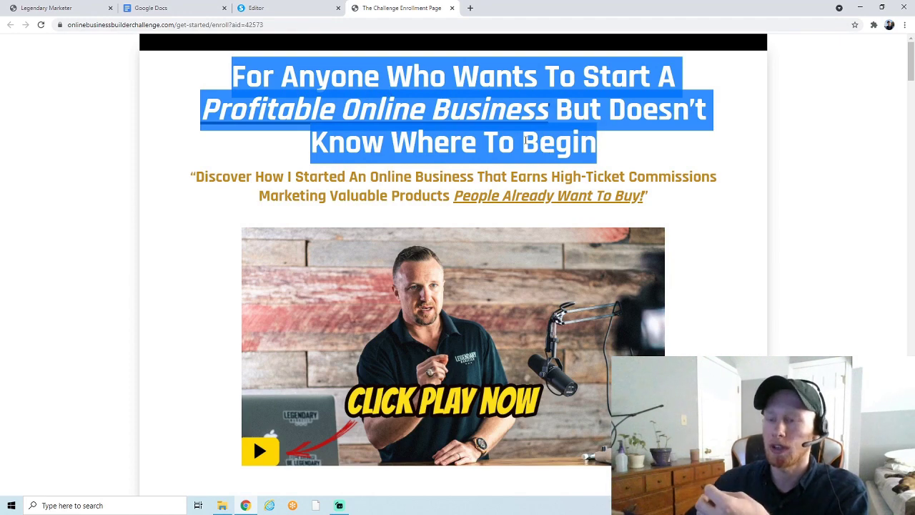
{"action": "left_click", "coordinate": [274, 167]}
{"action": "key", "text": "ctrl+shift+Tab"}
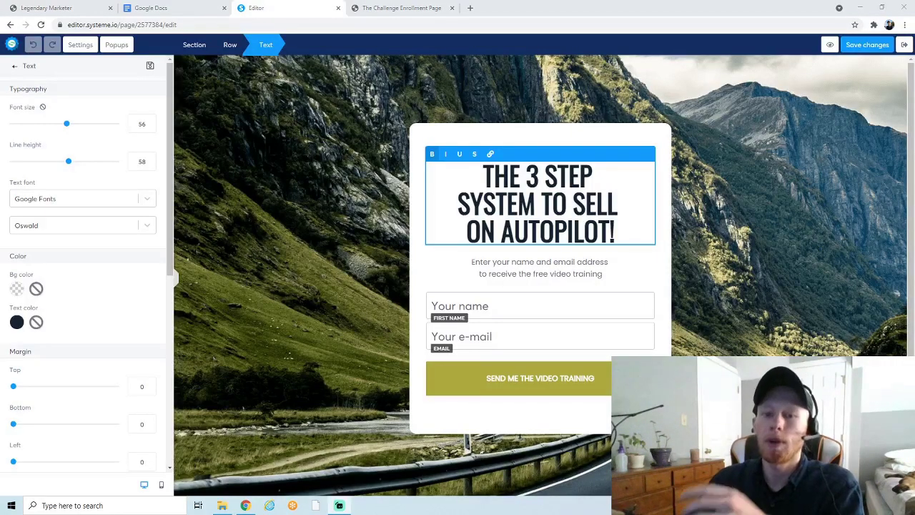
Select the squeeze page section and remove its mountain background image
{"action": "left_click", "coordinate": [261, 221]}
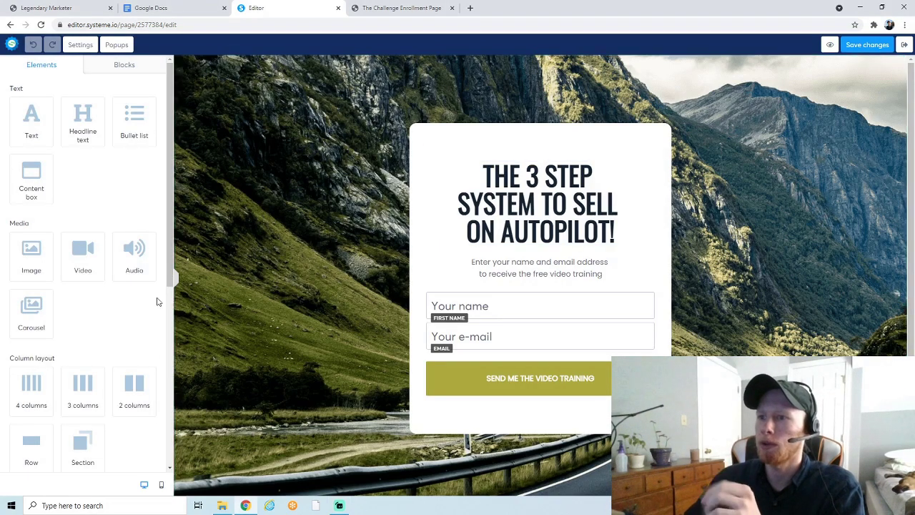
{"action": "scroll", "coordinate": [157, 270], "scroll_direction": "down", "scroll_amount": 2}
{"action": "left_click", "coordinate": [321, 174]}
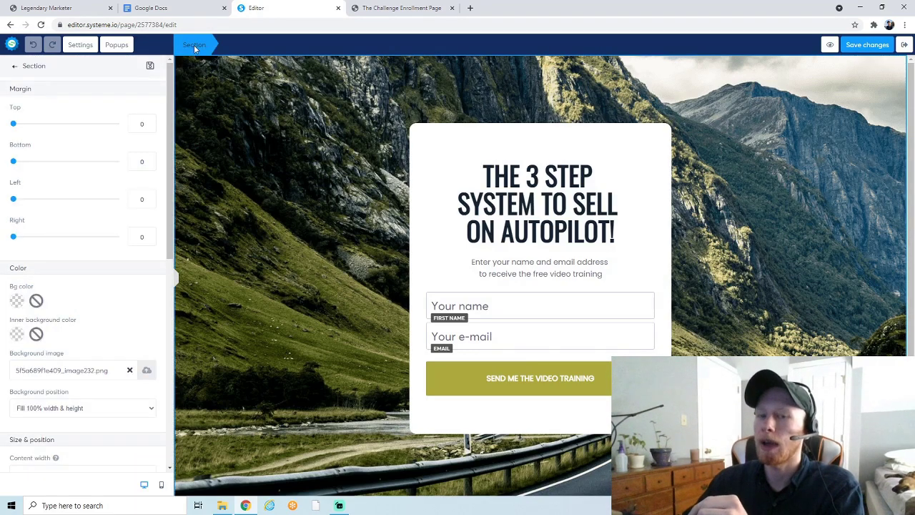
{"action": "left_click", "coordinate": [129, 371]}
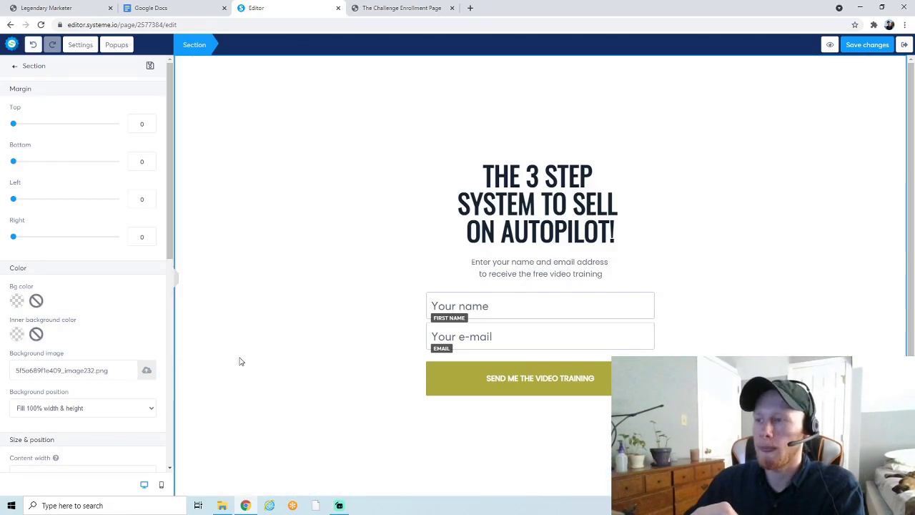
Give the section a solid pale sage-green background colour (C6D1B3)
{"action": "left_click", "coordinate": [17, 300]}
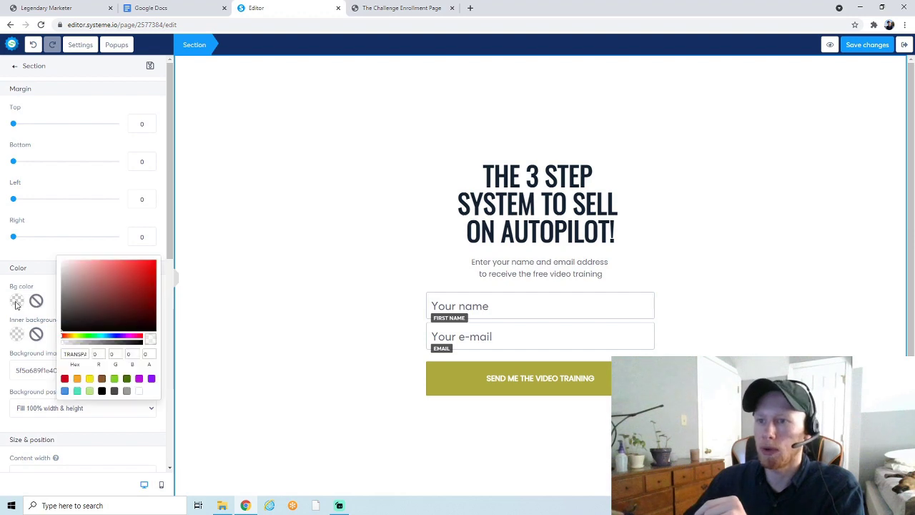
{"action": "left_click", "coordinate": [72, 290]}
{"action": "left_click_drag", "start_coordinate": [72, 290], "coordinate": [72, 272]}
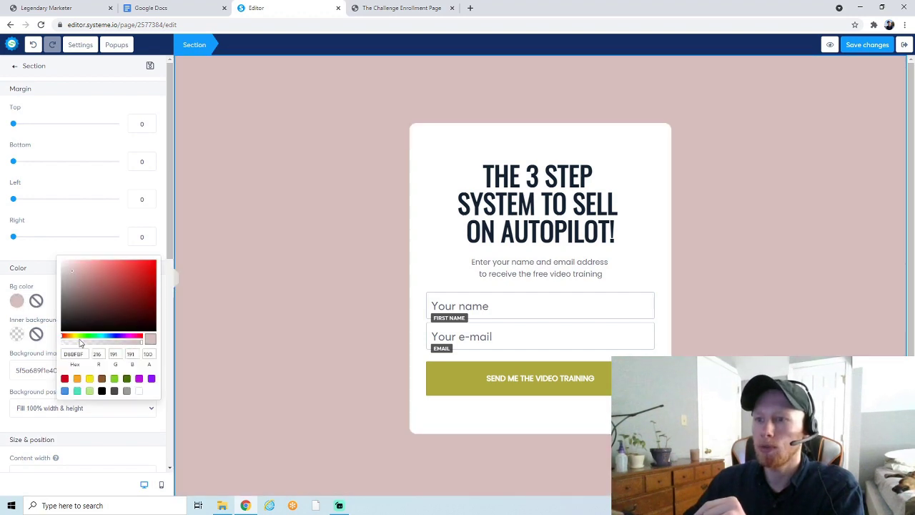
{"action": "left_click", "coordinate": [80, 336]}
{"action": "left_click", "coordinate": [75, 277]}
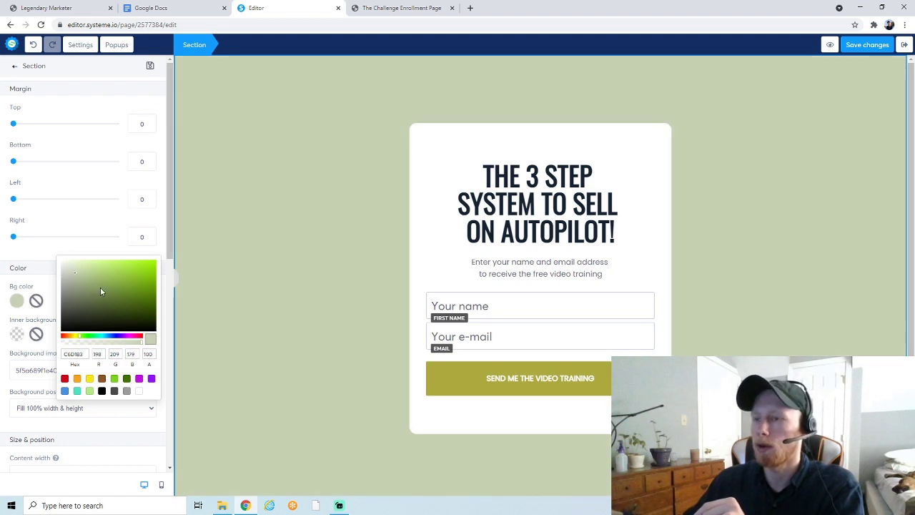
{"action": "left_click", "coordinate": [231, 287]}
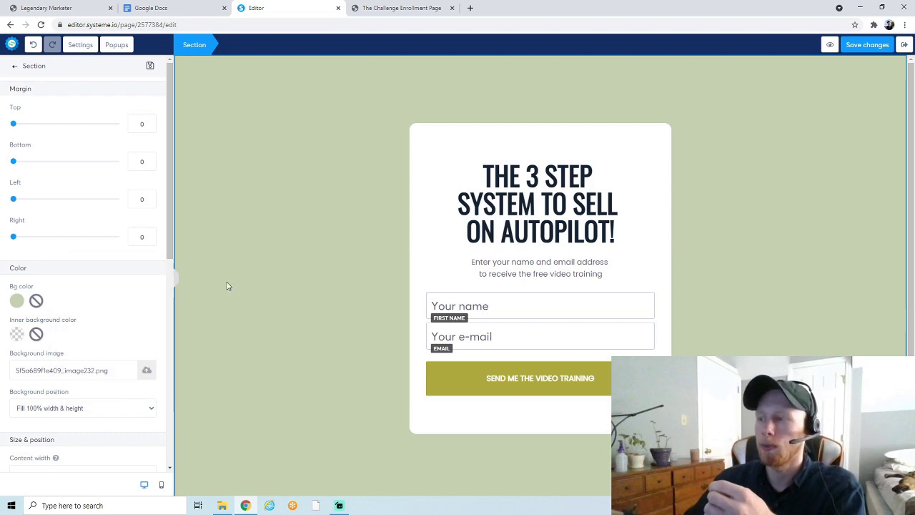
{"action": "left_click", "coordinate": [587, 215]}
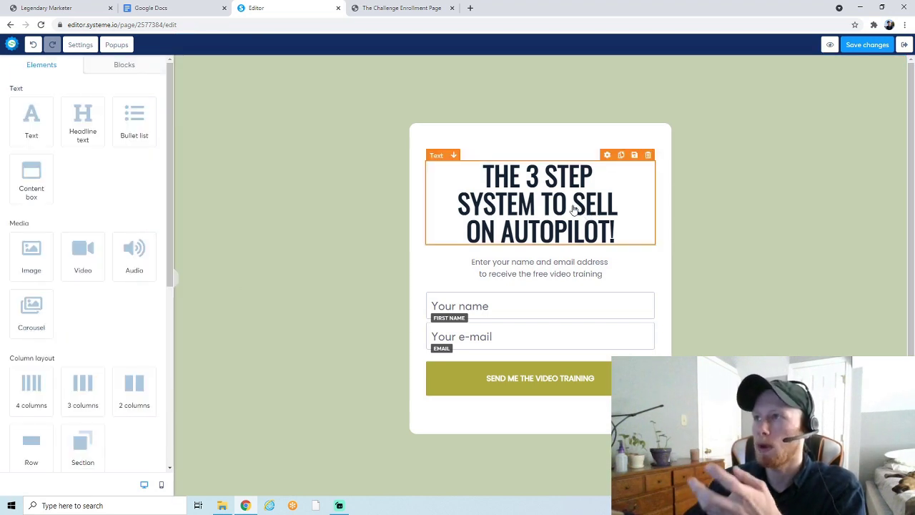
Replace the headline with 'For anyone who wants to start a business but doesn't know where to begin...'
{"action": "left_click", "coordinate": [520, 185]}
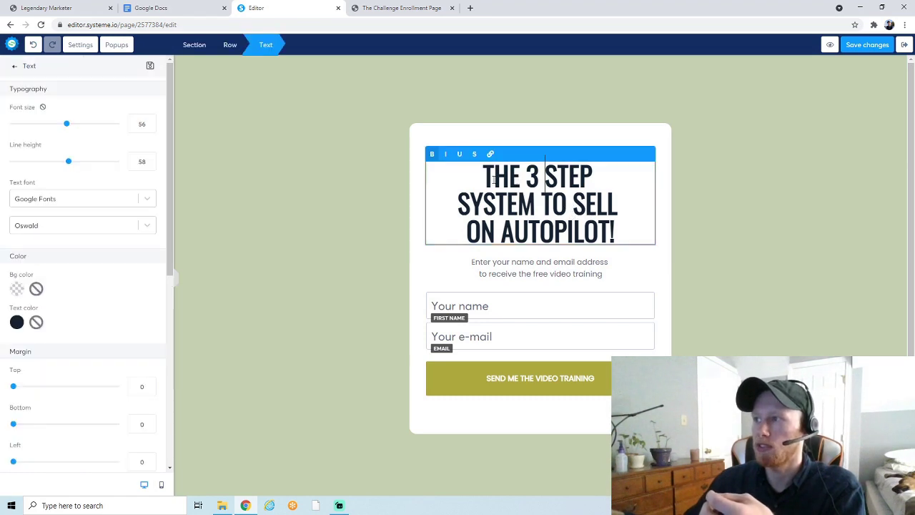
{"action": "left_click_drag", "start_coordinate": [485, 175], "coordinate": [615, 245]}
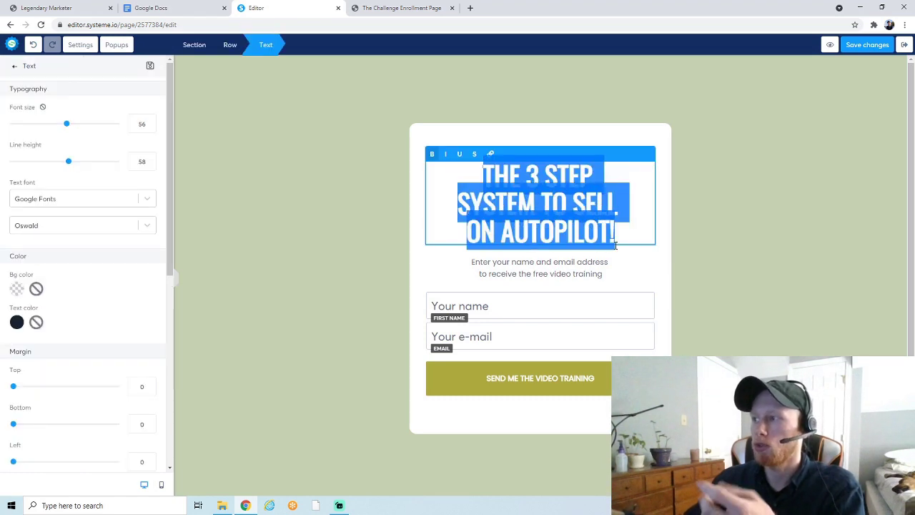
{"action": "type", "text": "For a"}
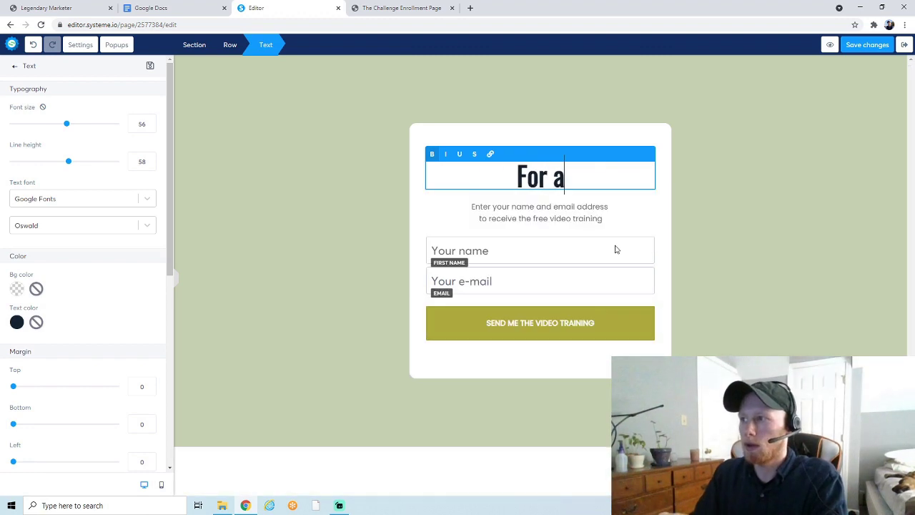
{"action": "type", "text": "nyone who want"}
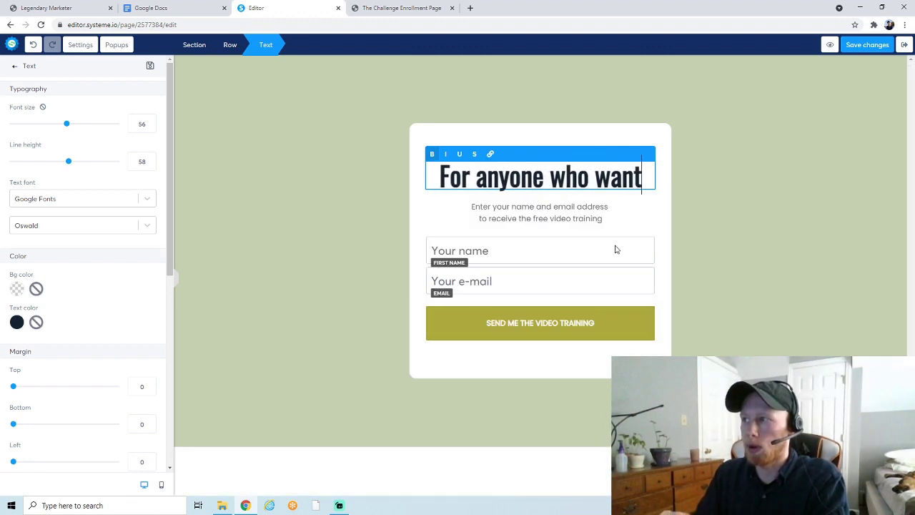
{"action": "type", "text": "s to start a busine"}
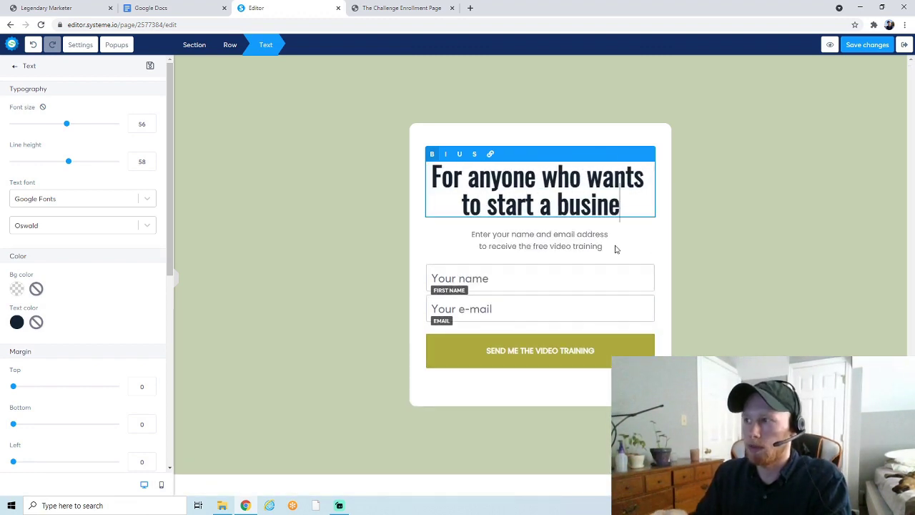
{"action": "type", "text": "ss but doesn't k"}
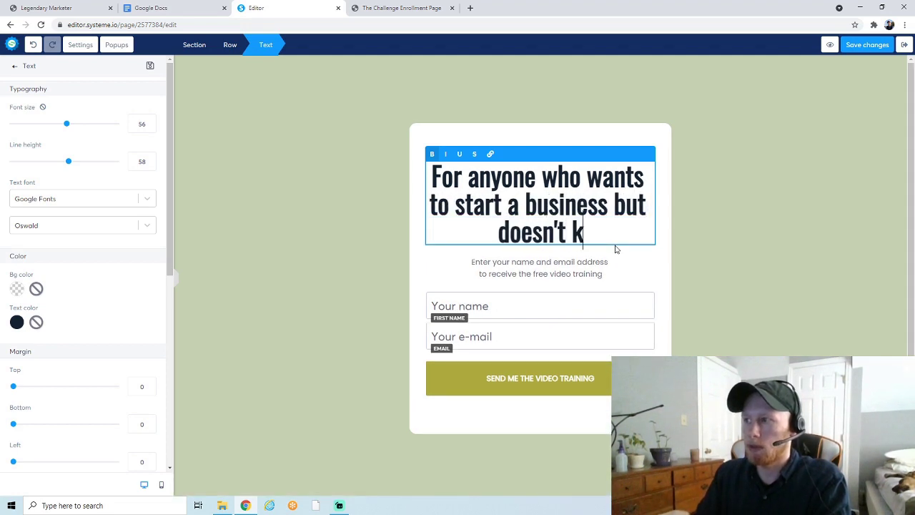
{"action": "type", "text": "now where to begin..."}
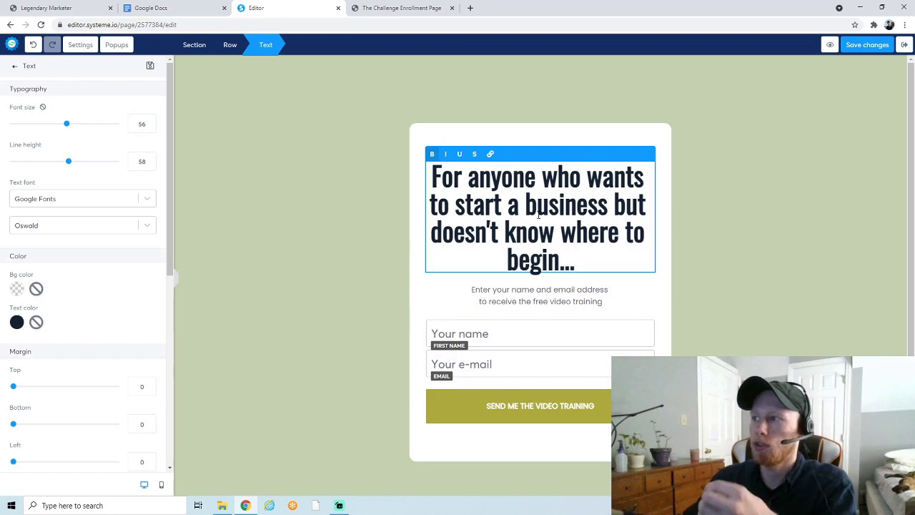
{"action": "left_click", "coordinate": [410, 7]}
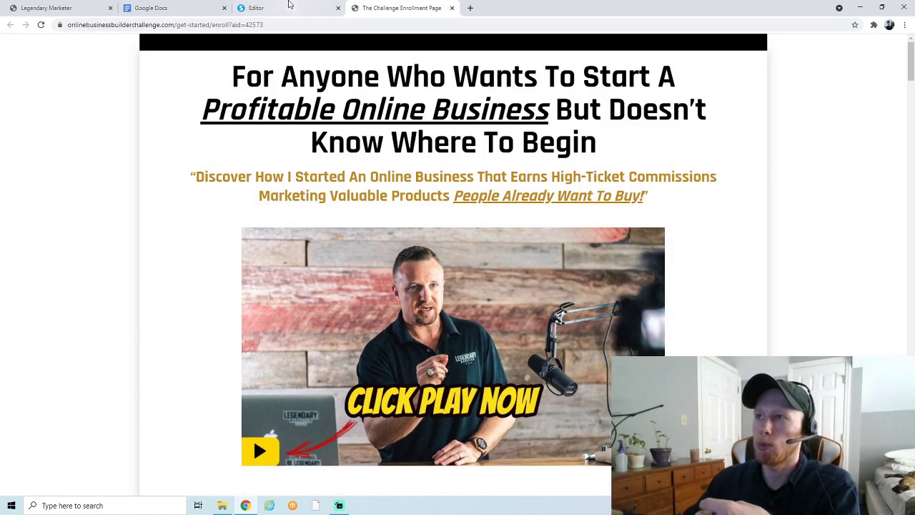
{"action": "left_click", "coordinate": [286, 7]}
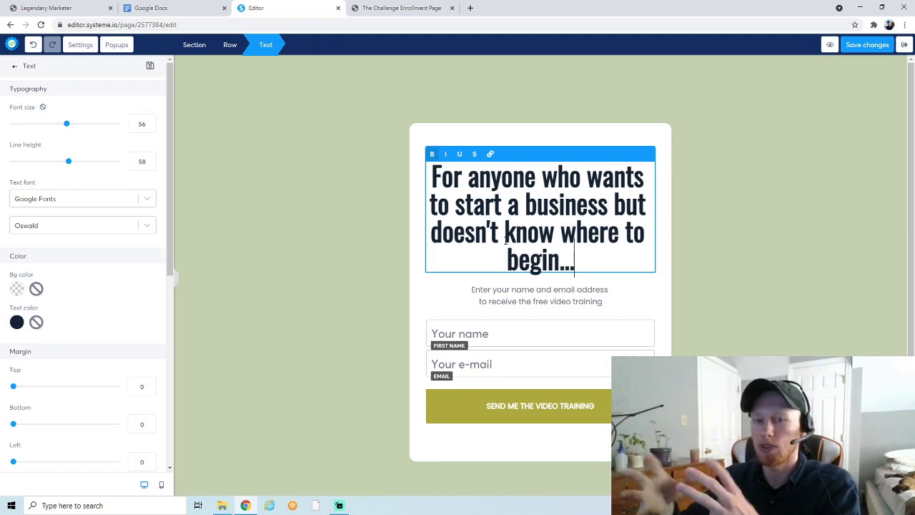
Try selecting the subtitle text, then show the 'SEND ME THE VIDEO TRAINING' button settings
{"action": "key", "text": "Escape"}
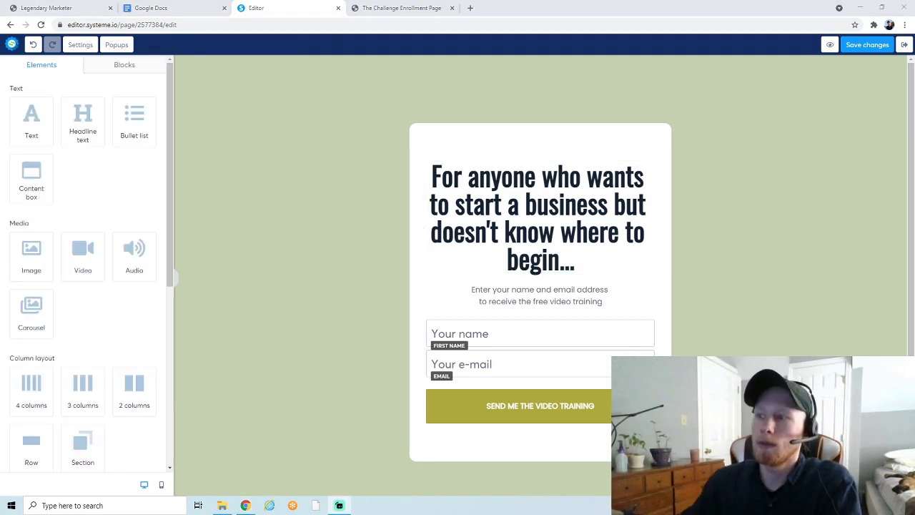
{"action": "left_click", "coordinate": [568, 305]}
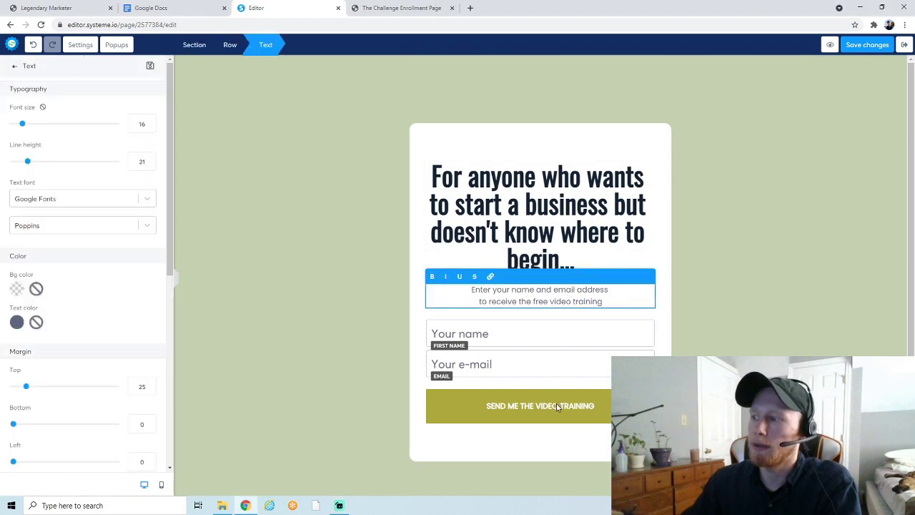
{"action": "key", "text": "Escape"}
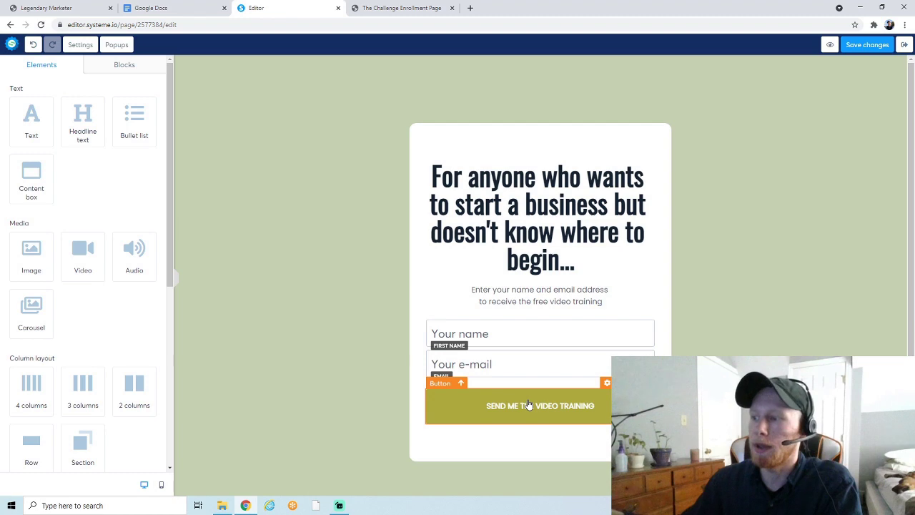
{"action": "left_click", "coordinate": [527, 301]}
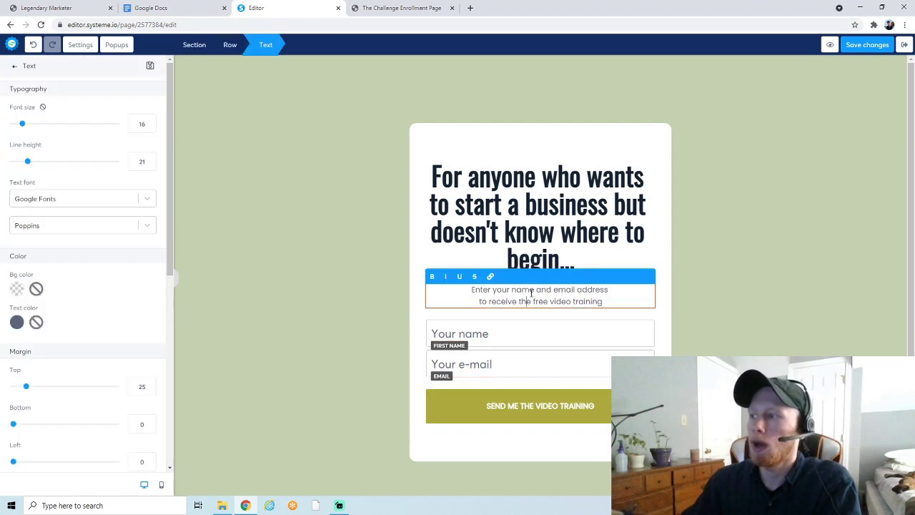
{"action": "double_click", "coordinate": [525, 289]}
{"action": "left_click", "coordinate": [565, 299]}
{"action": "left_click_drag", "start_coordinate": [565, 299], "coordinate": [528, 289]}
{"action": "left_click", "coordinate": [530, 290]}
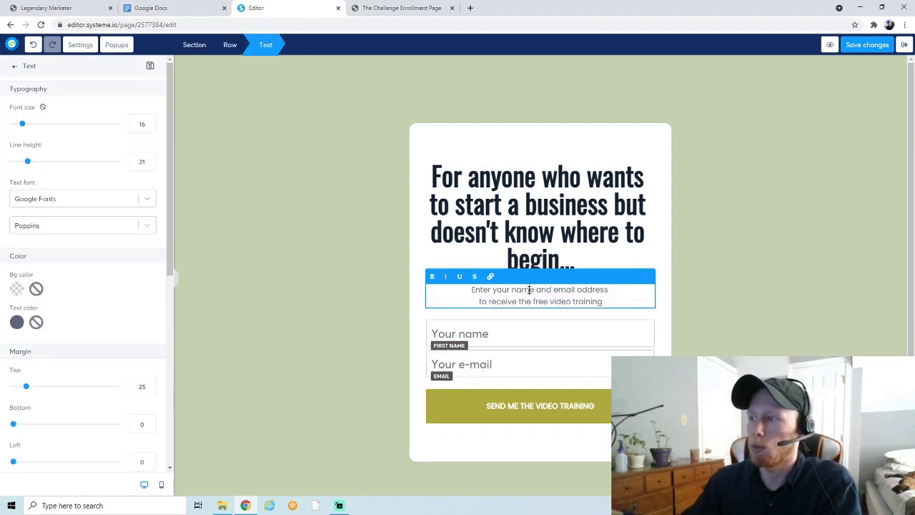
{"action": "key", "text": "Home"}
{"action": "key", "text": "shift+End"}
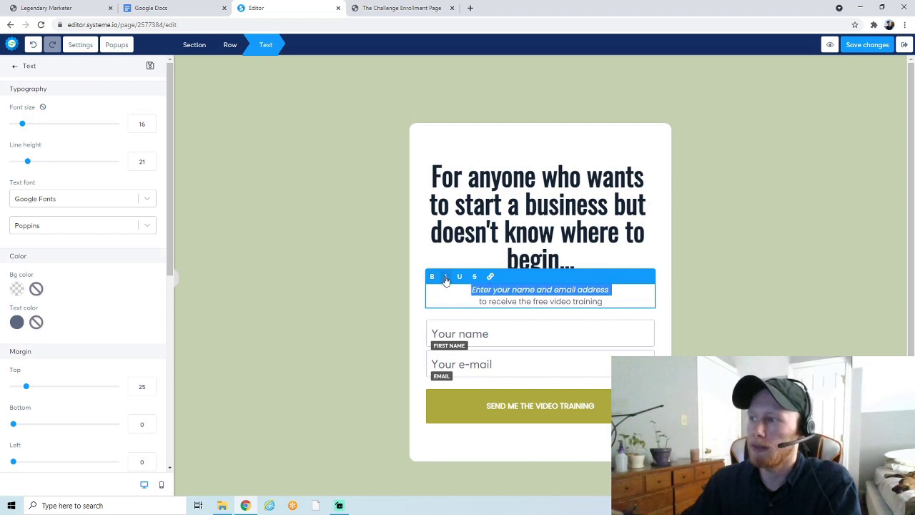
{"action": "left_click", "coordinate": [519, 408]}
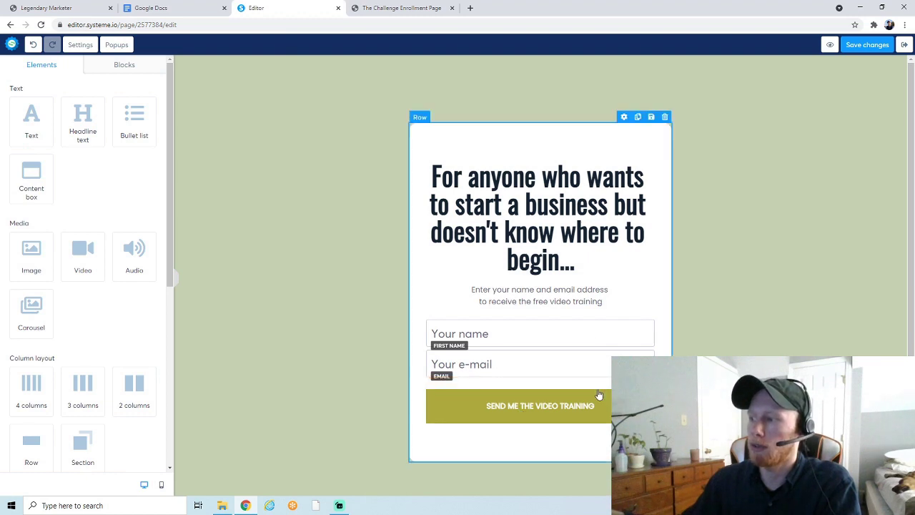
{"action": "left_click", "coordinate": [606, 385]}
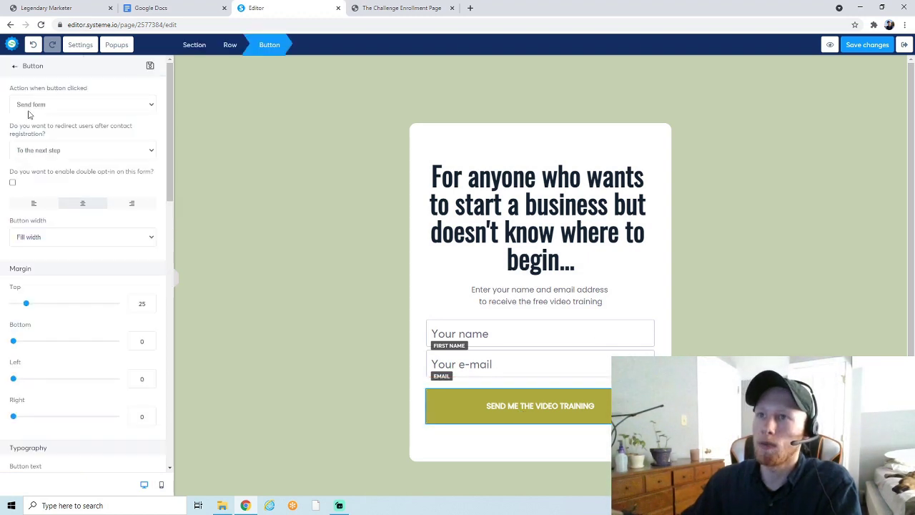
{"action": "scroll", "coordinate": [77, 179], "scroll_direction": "down", "scroll_amount": 4}
{"action": "left_click_drag", "start_coordinate": [38, 198], "coordinate": [98, 196]}
{"action": "left_click", "coordinate": [98, 203]}
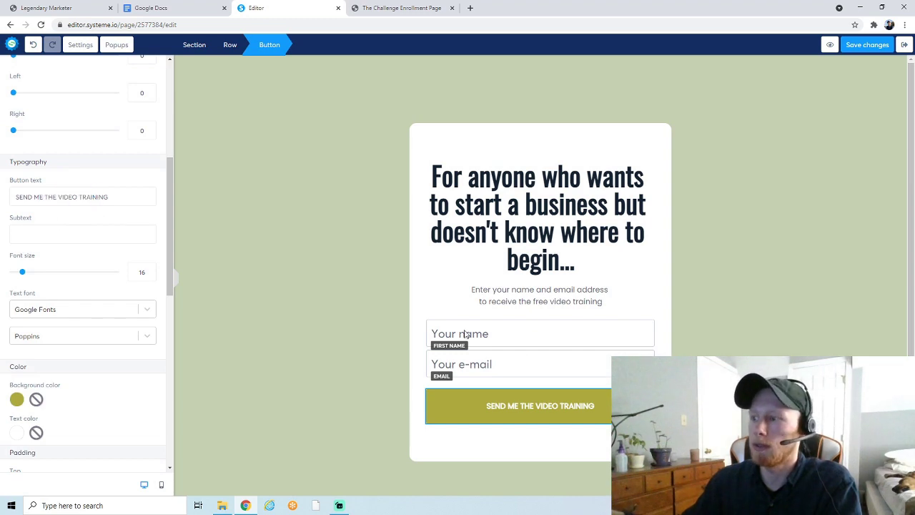
{"action": "left_click", "coordinate": [592, 311]}
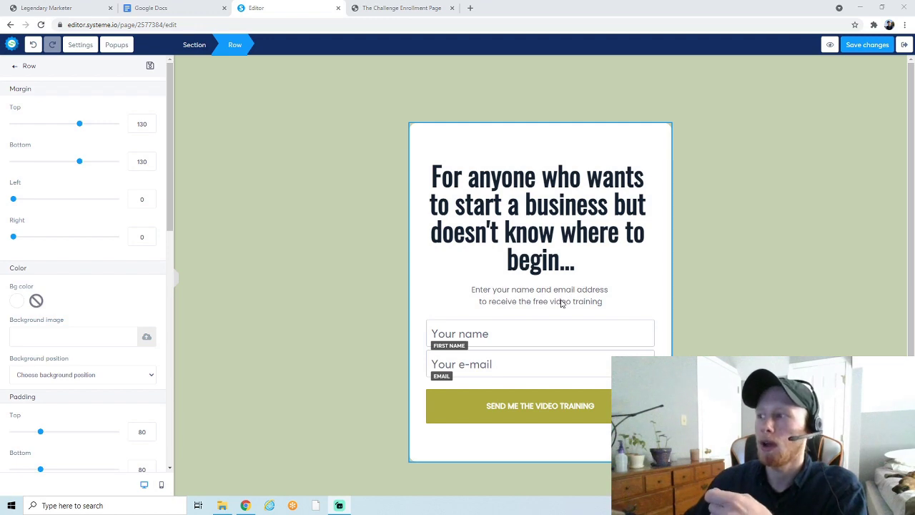
{"action": "left_click", "coordinate": [562, 302]}
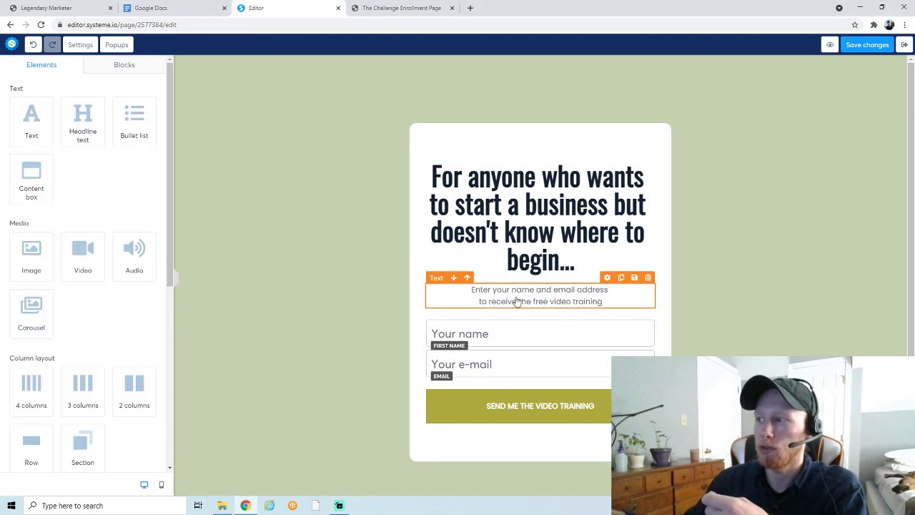
{"action": "left_click", "coordinate": [589, 306]}
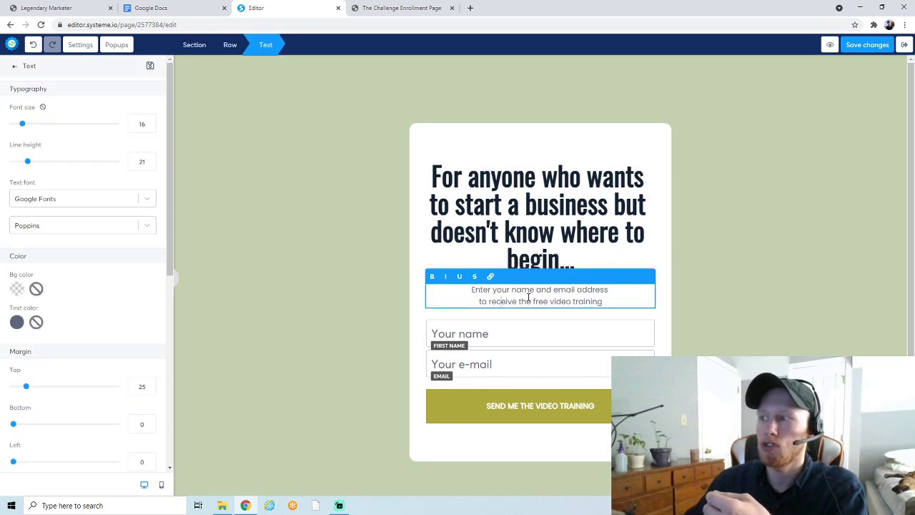
{"action": "left_click", "coordinate": [538, 255]}
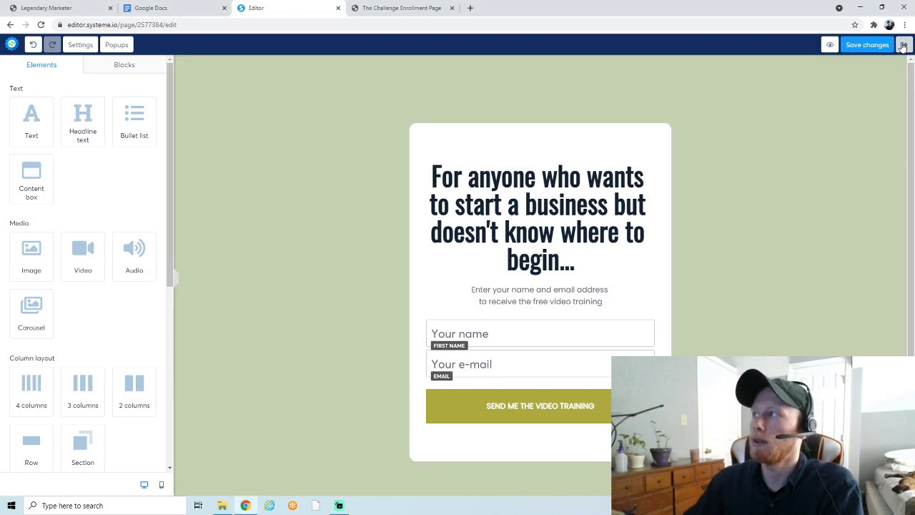
Apply the thumbs-up 'Thank you for subscribing!' template to the Thank You / Download step and edit it
{"action": "left_click", "coordinate": [903, 46]}
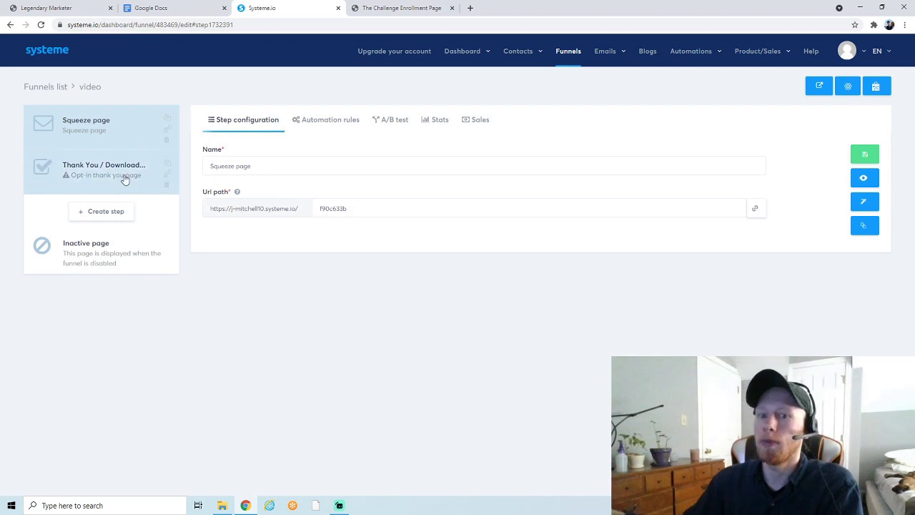
{"action": "left_click", "coordinate": [82, 169]}
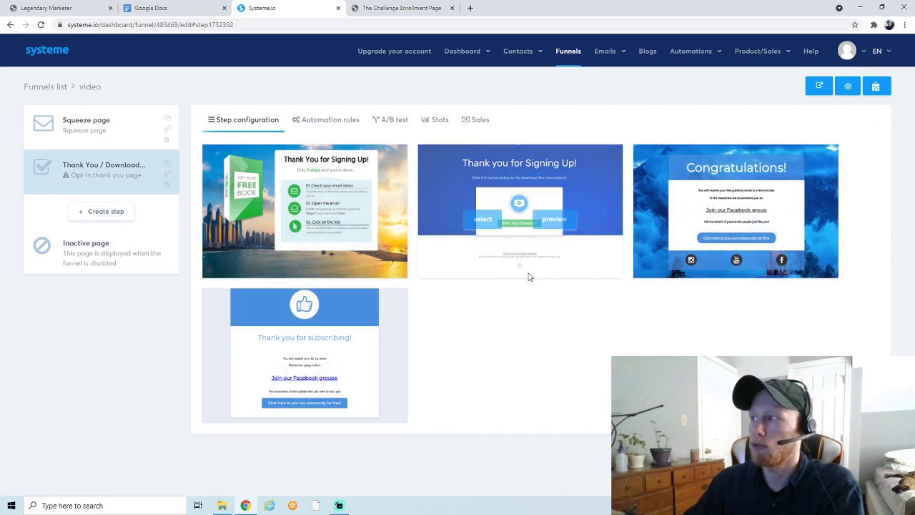
{"action": "mouse_move", "coordinate": [254, 368]}
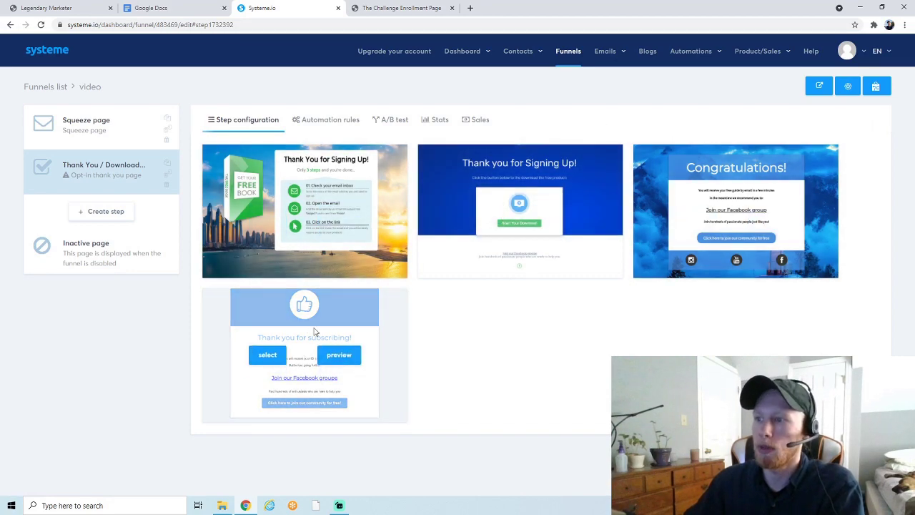
{"action": "left_click", "coordinate": [277, 363]}
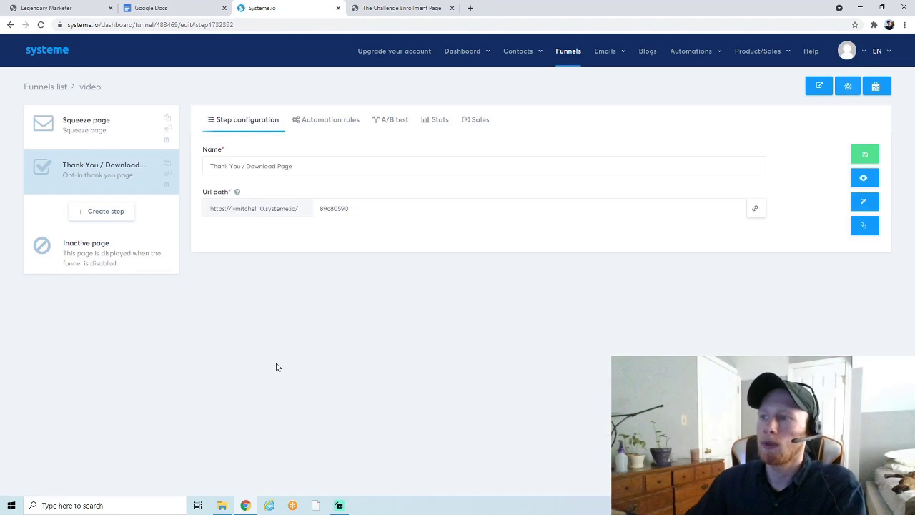
{"action": "left_click", "coordinate": [862, 206]}
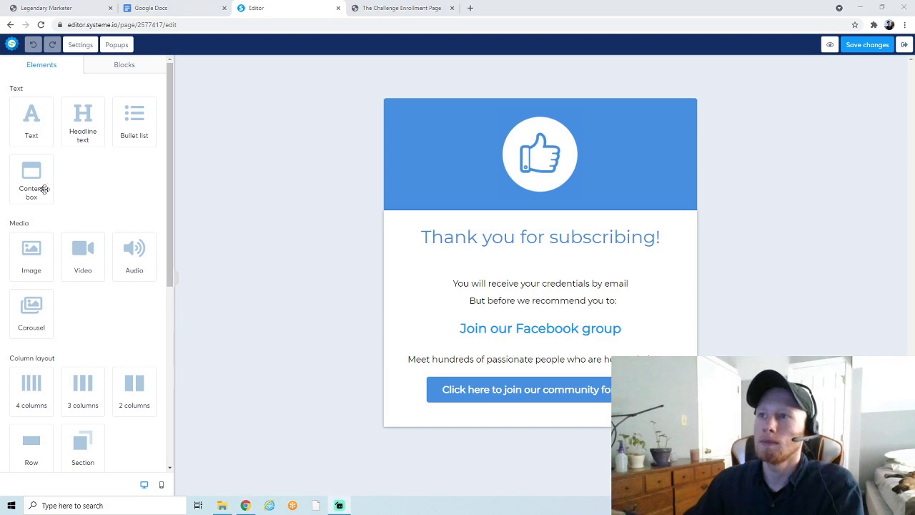
Set the thank-you page section background to grey-green 9BAA91
{"action": "left_click", "coordinate": [250, 152]}
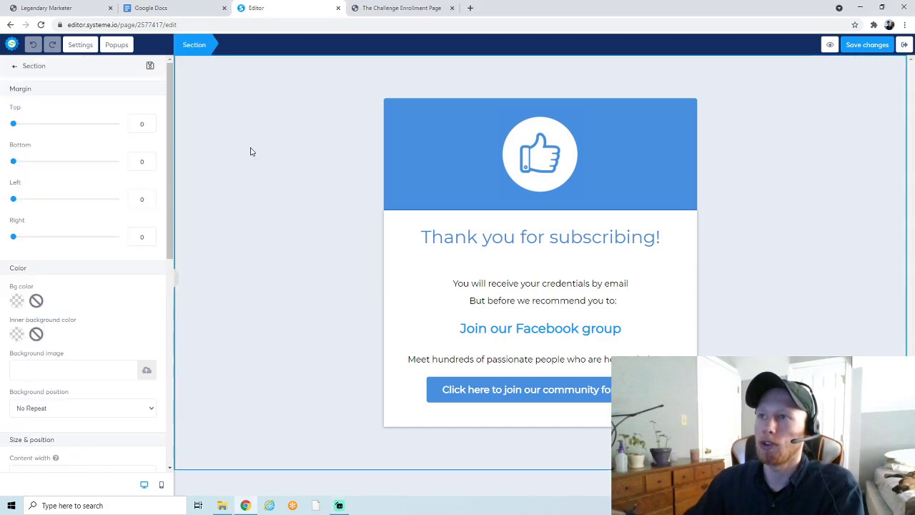
{"action": "left_click", "coordinate": [15, 300]}
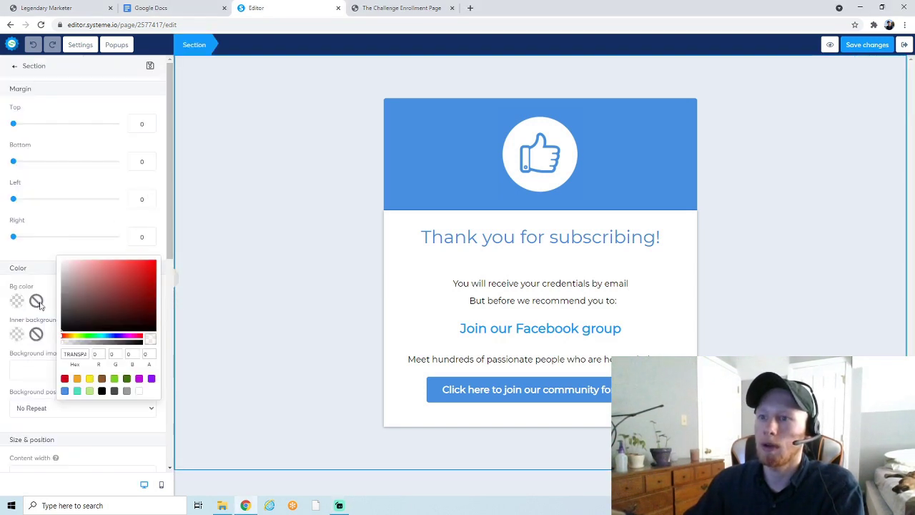
{"action": "left_click", "coordinate": [83, 336]}
{"action": "left_click", "coordinate": [76, 287]}
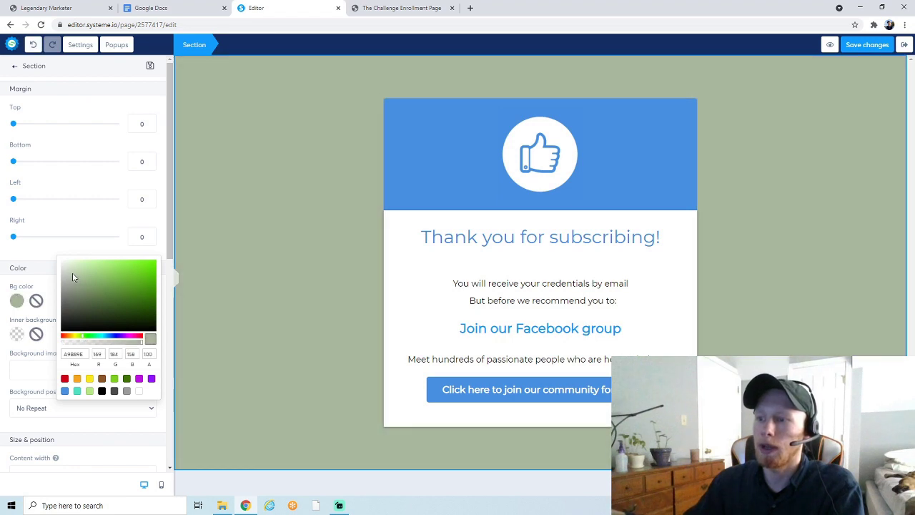
{"action": "left_click", "coordinate": [202, 340]}
{"action": "left_click", "coordinate": [276, 489]}
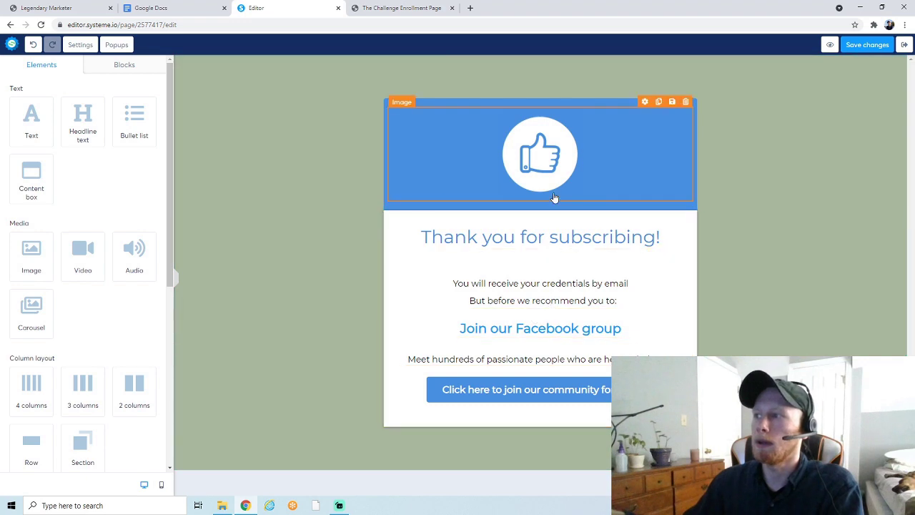
Delete the thumbs-up image from the thank-you page
{"action": "left_click", "coordinate": [549, 172]}
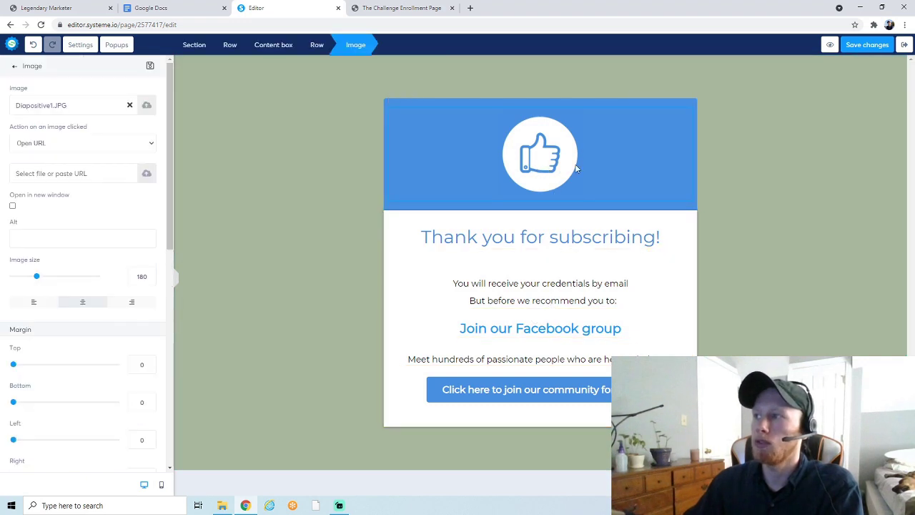
{"action": "left_click", "coordinate": [577, 170]}
{"action": "left_click", "coordinate": [684, 102]}
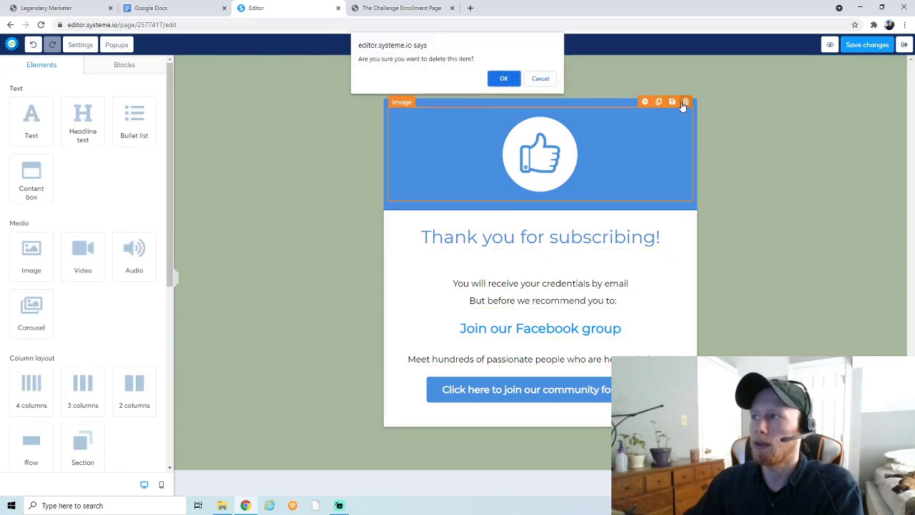
{"action": "left_click", "coordinate": [493, 79]}
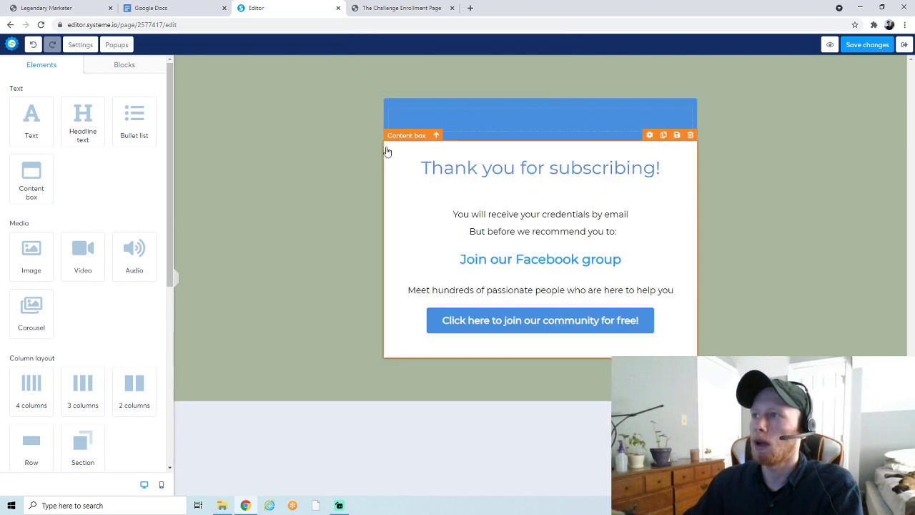
Change the blue top row's background to pale green E9FFE9
{"action": "left_click", "coordinate": [428, 108]}
{"action": "left_click", "coordinate": [18, 301]}
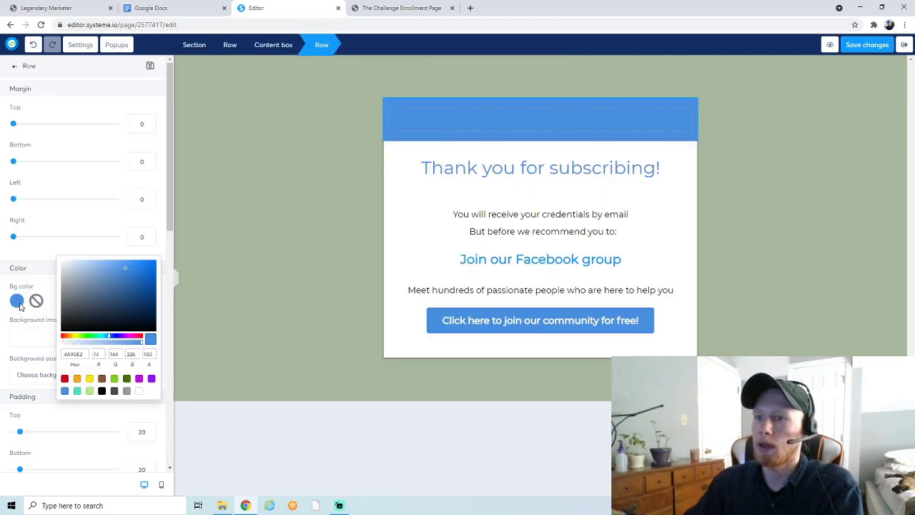
{"action": "left_click", "coordinate": [87, 337]}
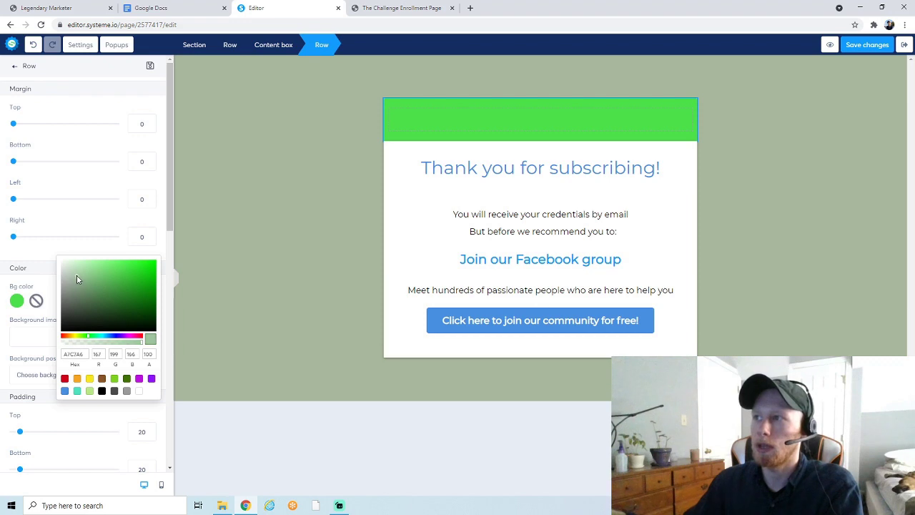
{"action": "left_click", "coordinate": [61, 266]}
{"action": "left_click", "coordinate": [75, 269]}
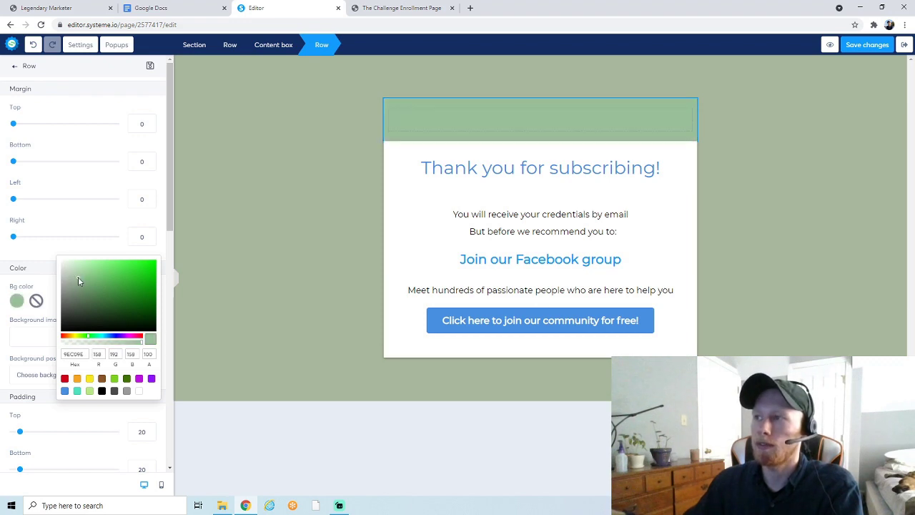
{"action": "left_click_drag", "start_coordinate": [76, 268], "coordinate": [69, 262]}
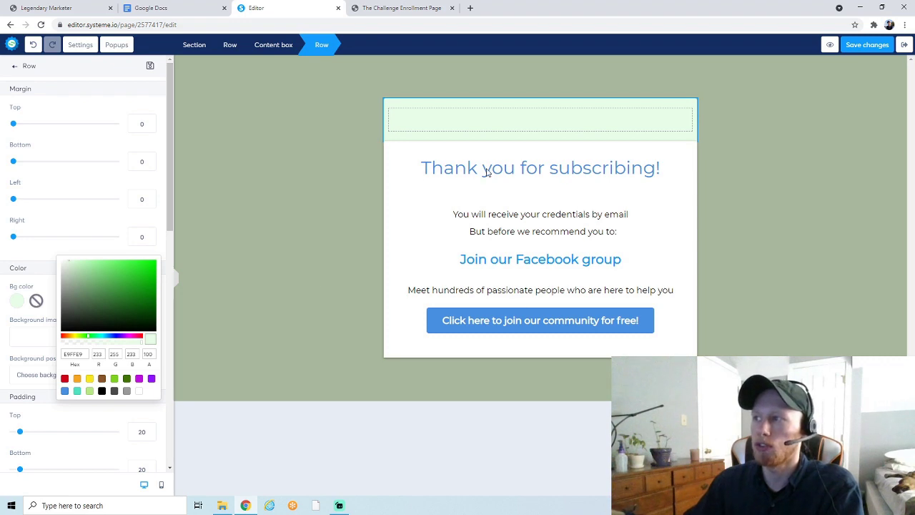
{"action": "left_click", "coordinate": [530, 180]}
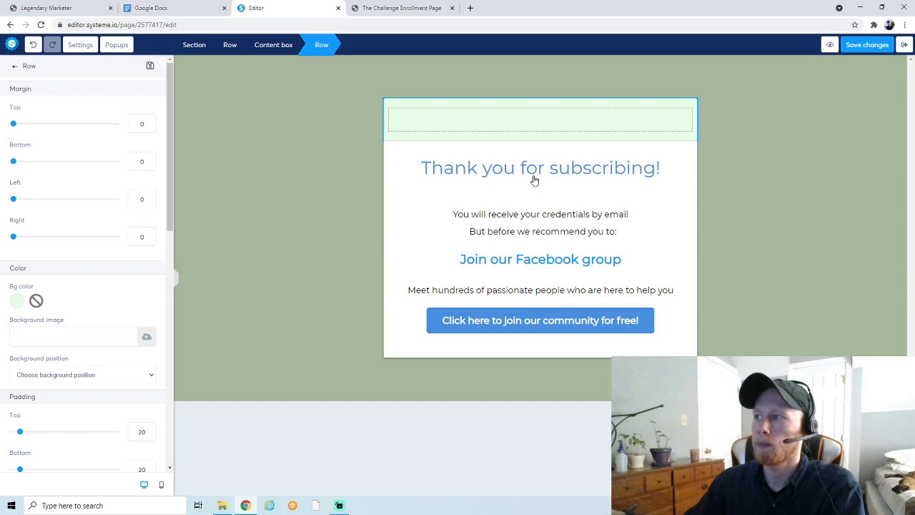
Shorten the 'Thank you for subscribing!' headline to just 'Thank you!'
{"action": "left_click", "coordinate": [533, 181]}
{"action": "triple_click", "coordinate": [533, 177]}
{"action": "left_click", "coordinate": [522, 169]}
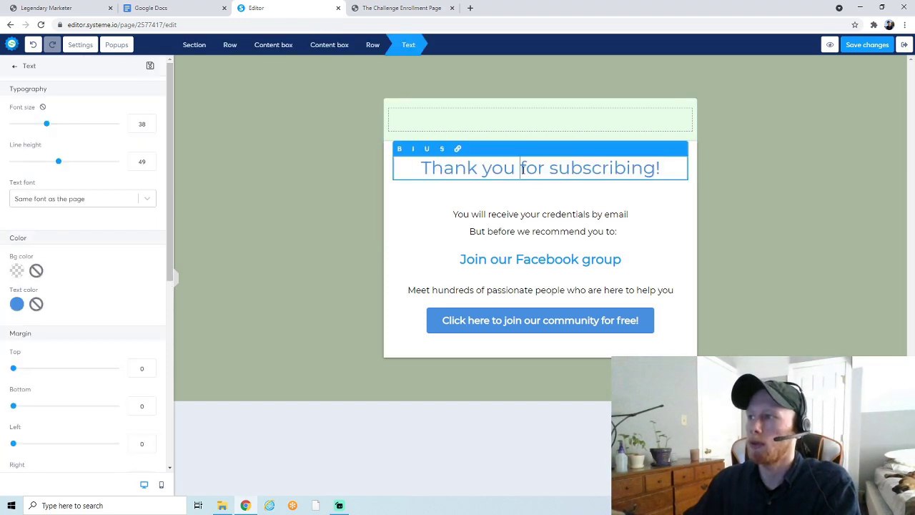
{"action": "left_click_drag", "start_coordinate": [521, 169], "coordinate": [658, 169]}
{"action": "key", "text": "BackSpace"}
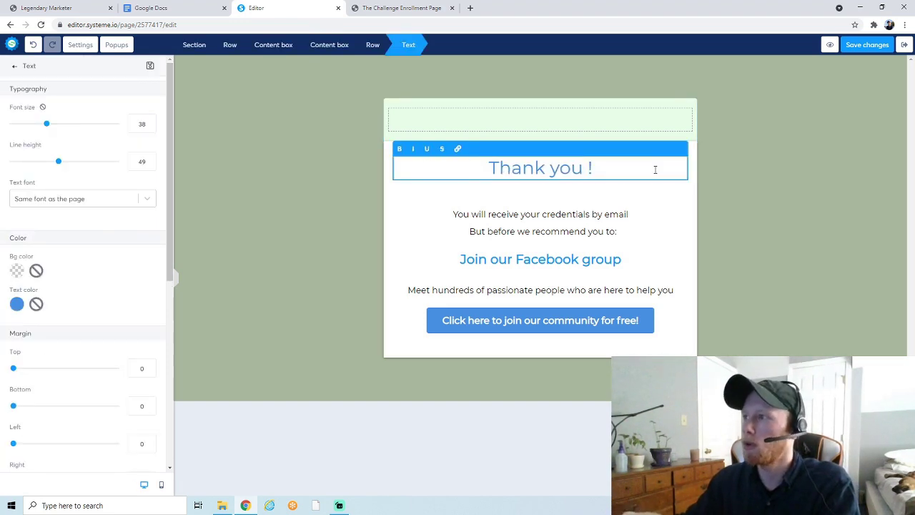
{"action": "type", "text": "for entering your email"}
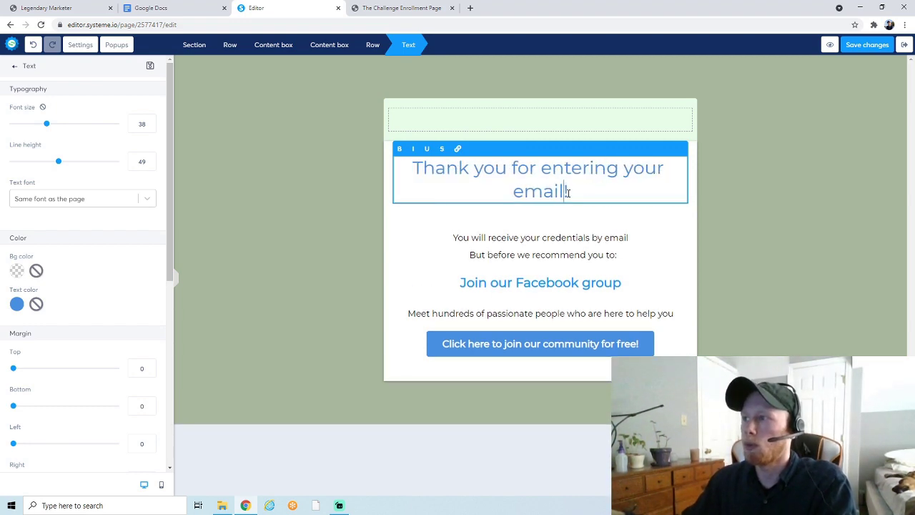
{"action": "left_click_drag", "start_coordinate": [568, 193], "coordinate": [509, 168]}
{"action": "key", "text": "BackSpace"}
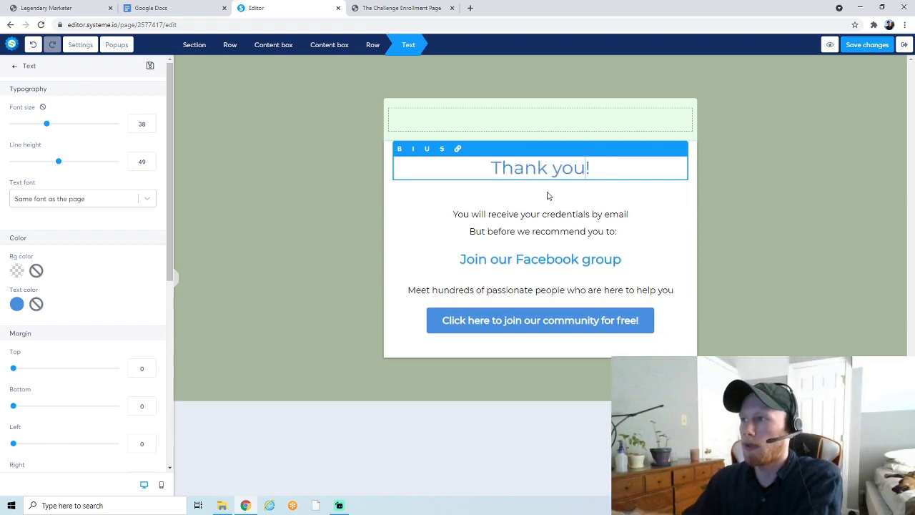
{"action": "left_click", "coordinate": [563, 184]}
Move the 'Thank you!' headline up into the empty pale-green top row
{"action": "left_click", "coordinate": [566, 168]}
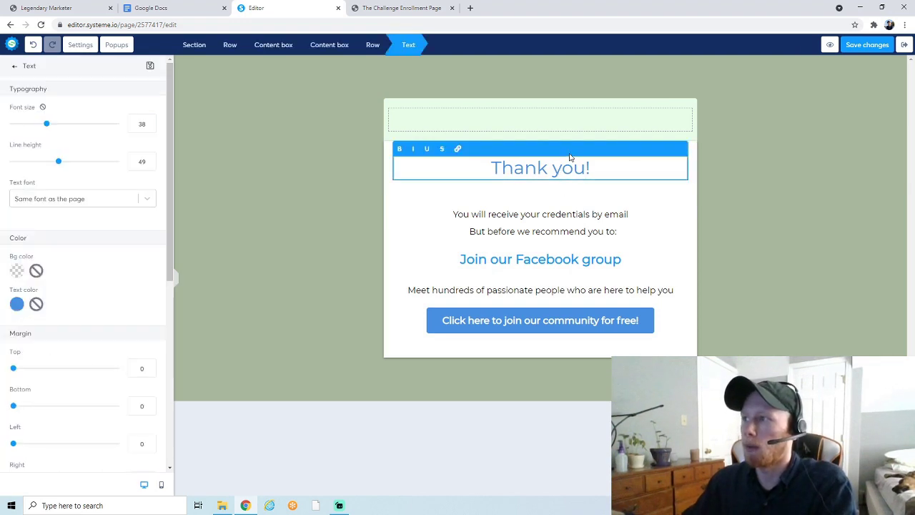
{"action": "left_click_drag", "start_coordinate": [568, 182], "coordinate": [565, 123]}
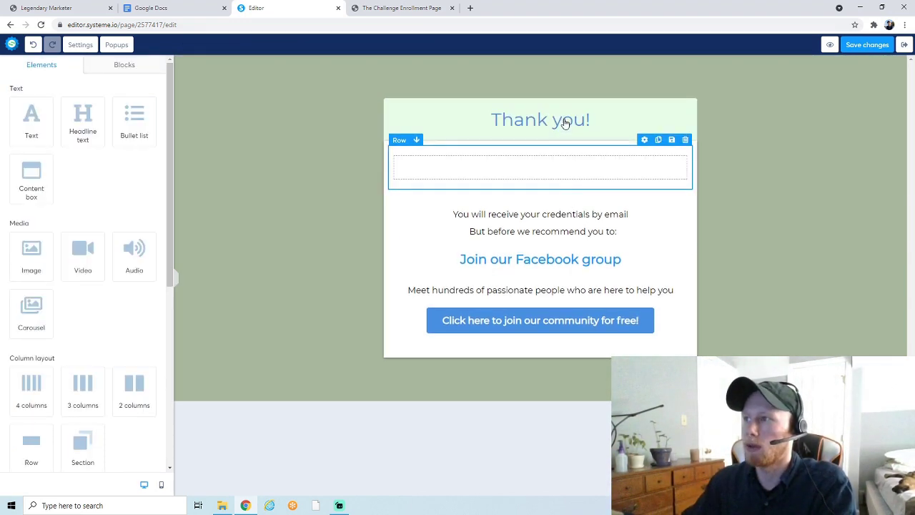
{"action": "left_click", "coordinate": [560, 214]}
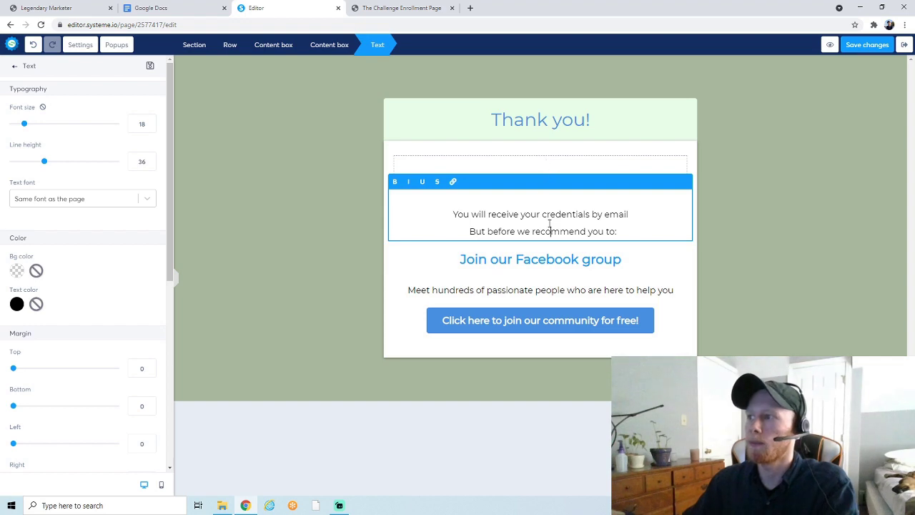
{"action": "left_click", "coordinate": [527, 252]}
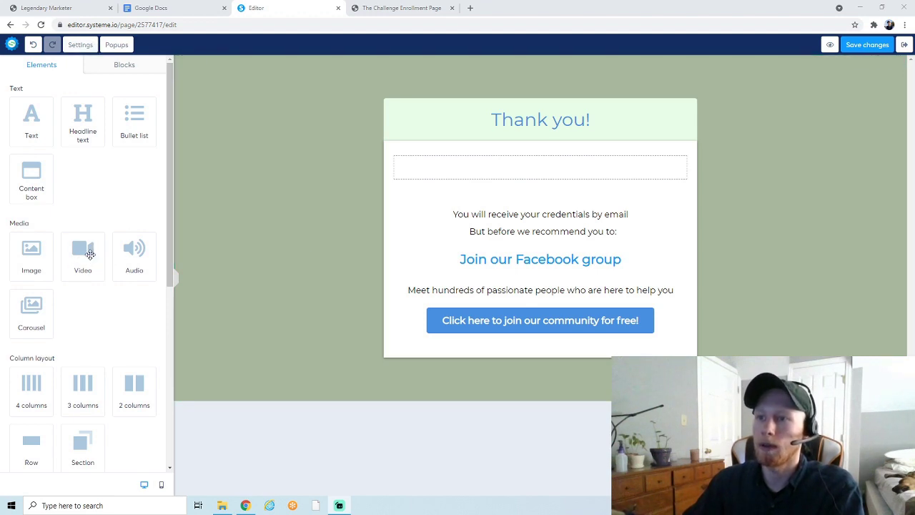
Add a Video block below the credentials text and set its video type to Upload file
{"action": "left_click_drag", "start_coordinate": [90, 254], "coordinate": [507, 213]}
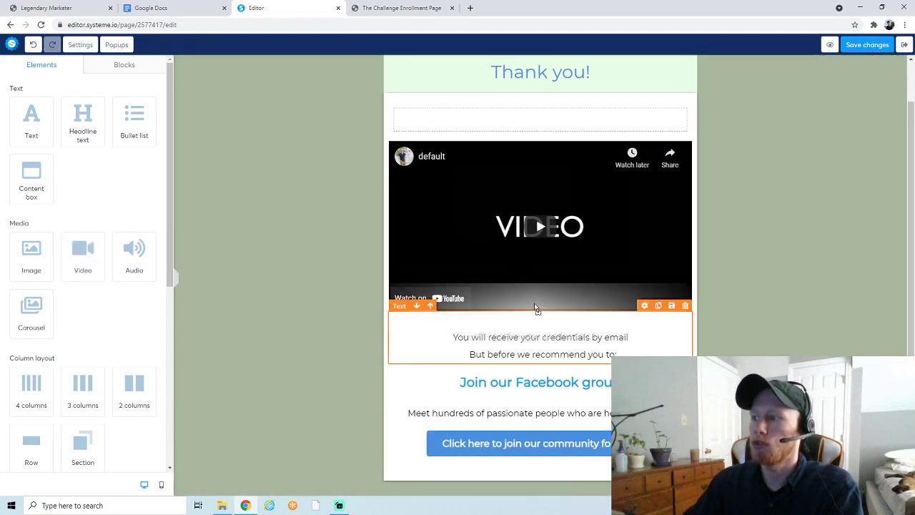
{"action": "left_click_drag", "start_coordinate": [535, 307], "coordinate": [535, 119]}
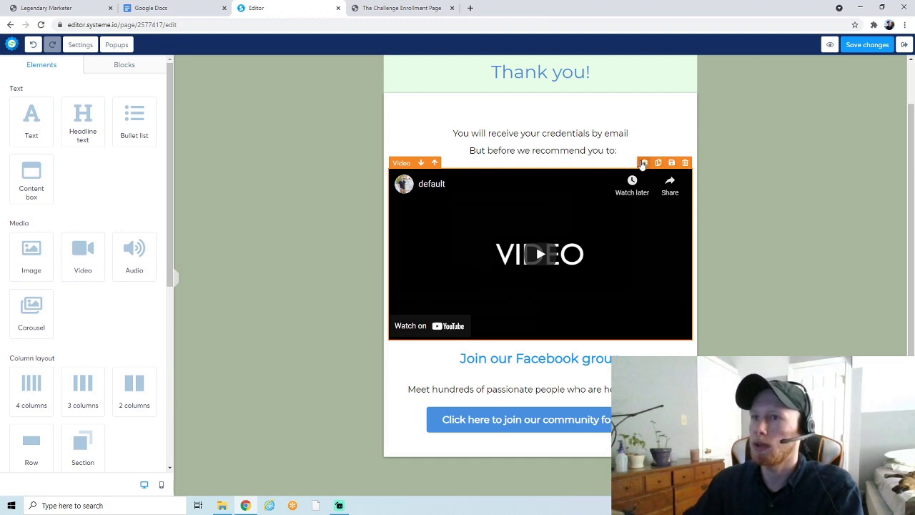
{"action": "left_click", "coordinate": [643, 163]}
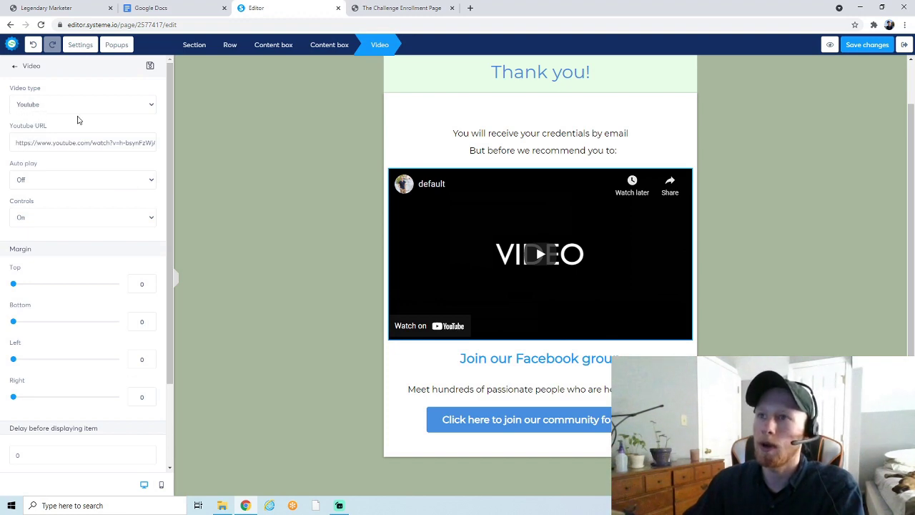
{"action": "left_click", "coordinate": [78, 108]}
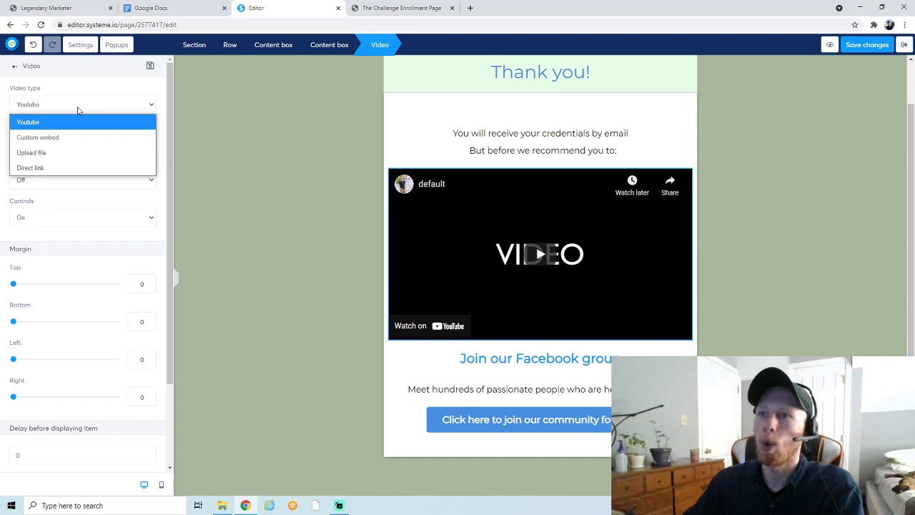
{"action": "left_click", "coordinate": [53, 152]}
Open the video upload window and check uploaded videos and the computer browser for a file
{"action": "left_click", "coordinate": [145, 146]}
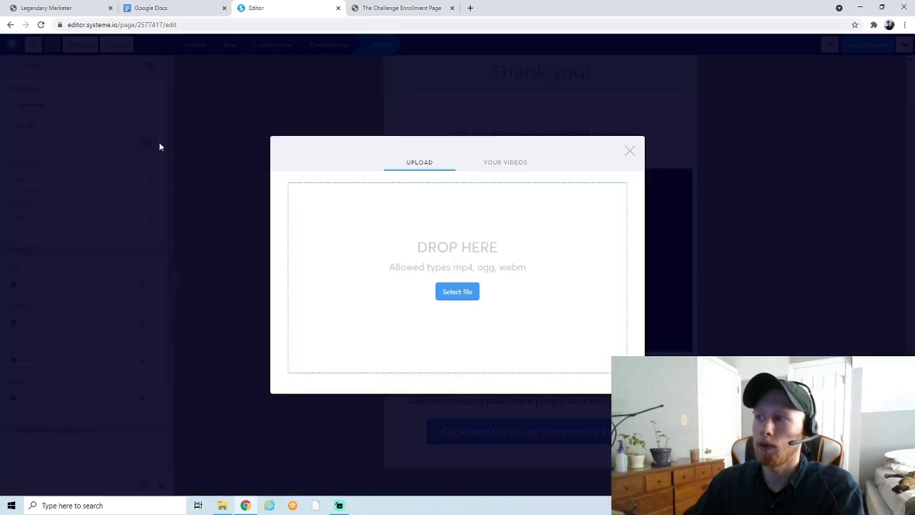
{"action": "left_click", "coordinate": [516, 163]}
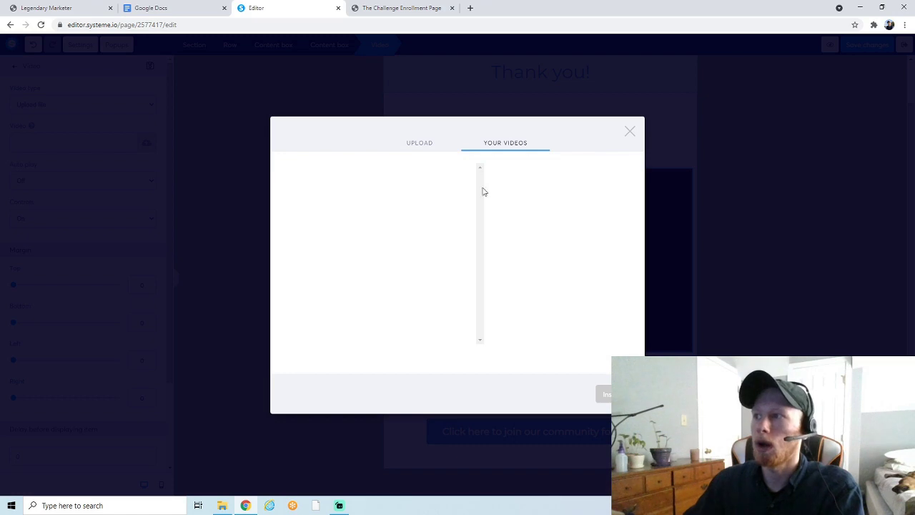
{"action": "left_click", "coordinate": [422, 147]}
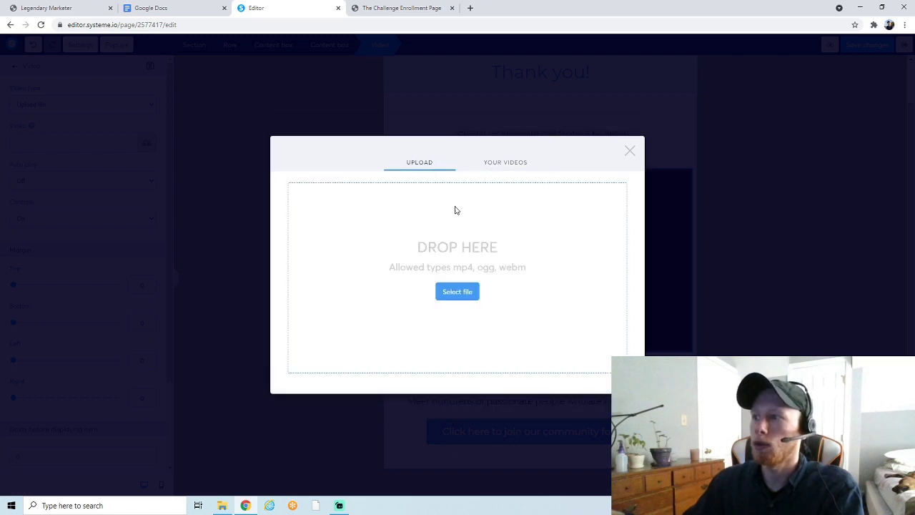
{"action": "left_click", "coordinate": [457, 292]}
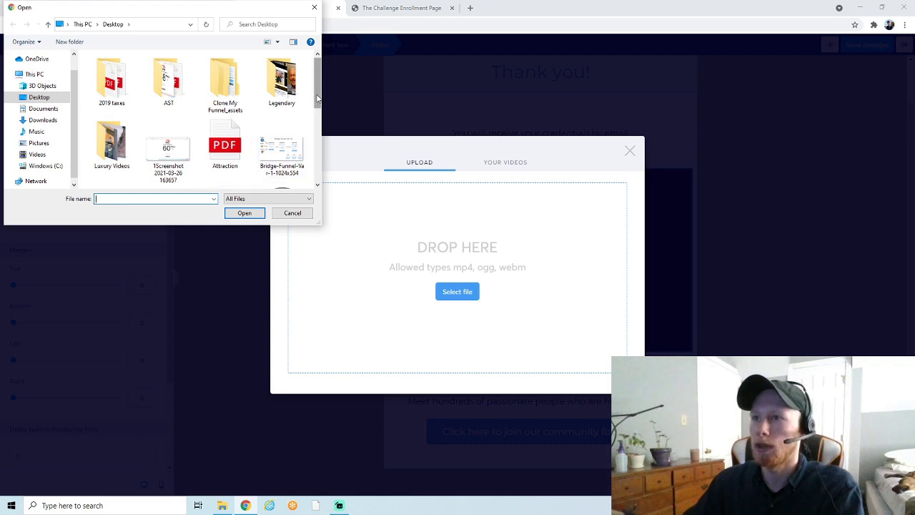
{"action": "left_click_drag", "start_coordinate": [317, 98], "coordinate": [320, 177]}
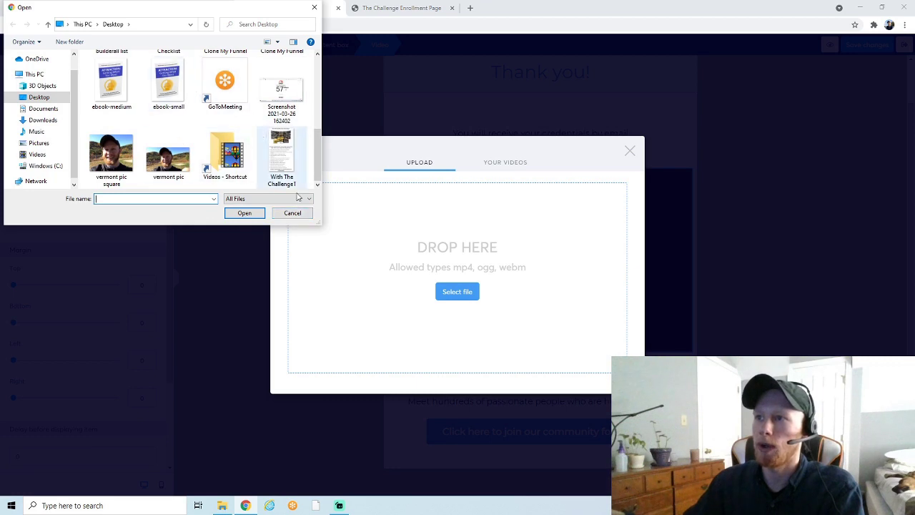
{"action": "left_click", "coordinate": [298, 216]}
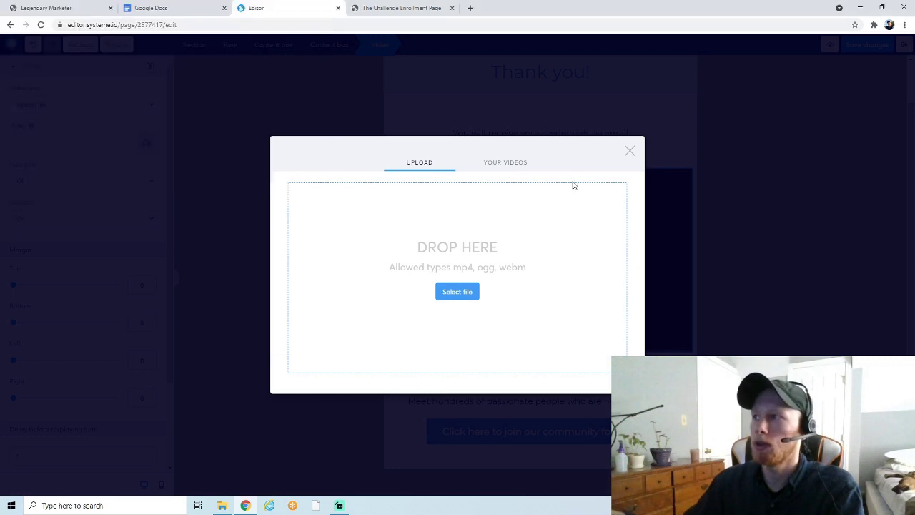
Close the video upload dialog, leaving the empty upload-file video placeholder
{"action": "left_click", "coordinate": [630, 152]}
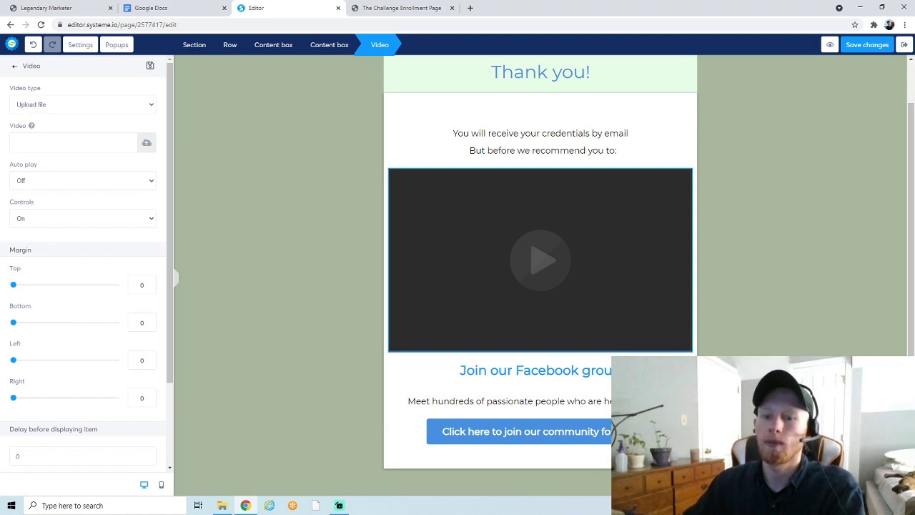
Replace the two credential lines with 'Please watch the video then click the button below...'
{"action": "double_click", "coordinate": [524, 150]}
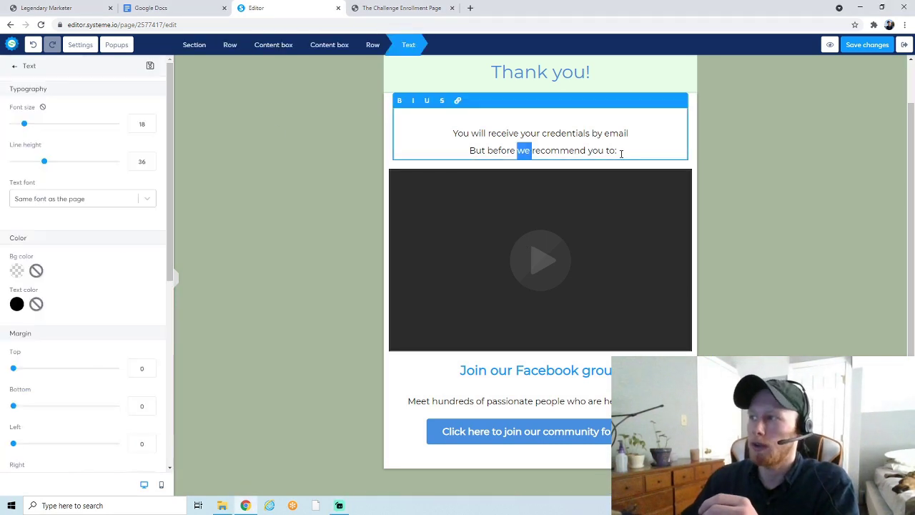
{"action": "left_click_drag", "start_coordinate": [622, 153], "coordinate": [403, 131]}
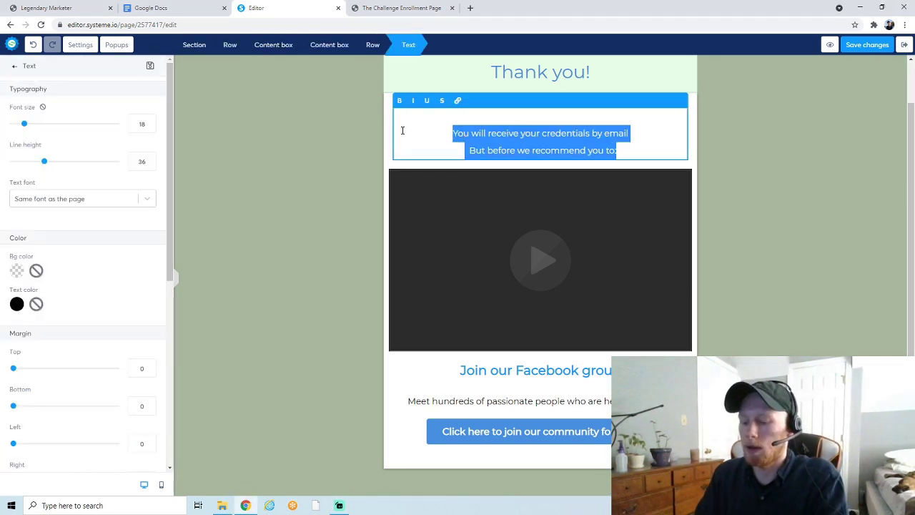
{"action": "type", "text": "Please"}
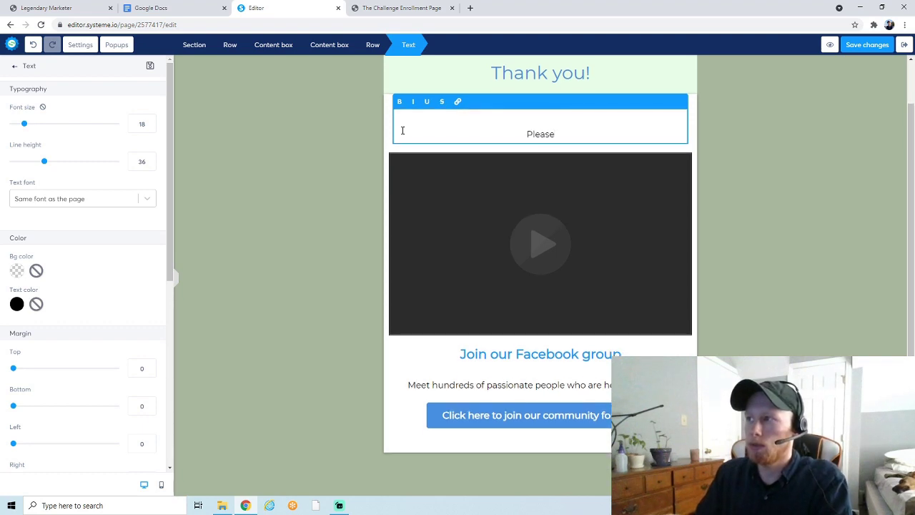
{"action": "type", "text": " watch the video"}
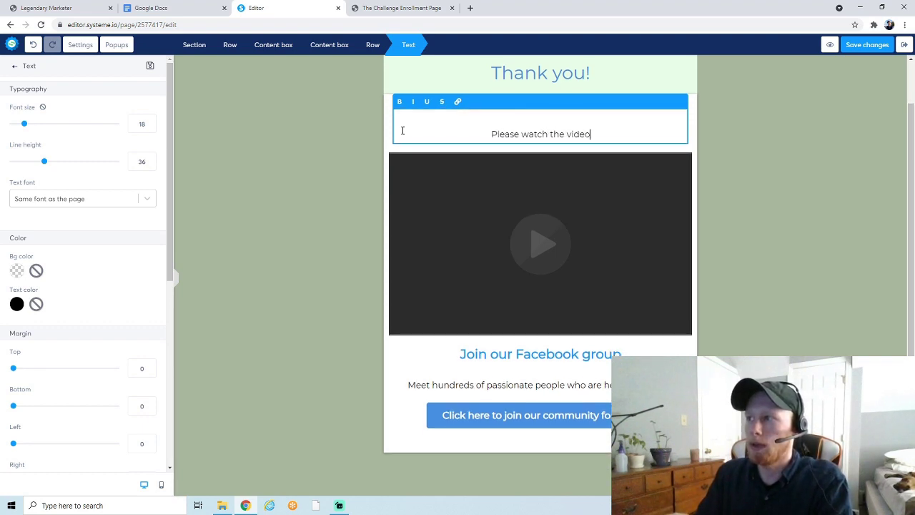
{"action": "type", "text": " then click the button"}
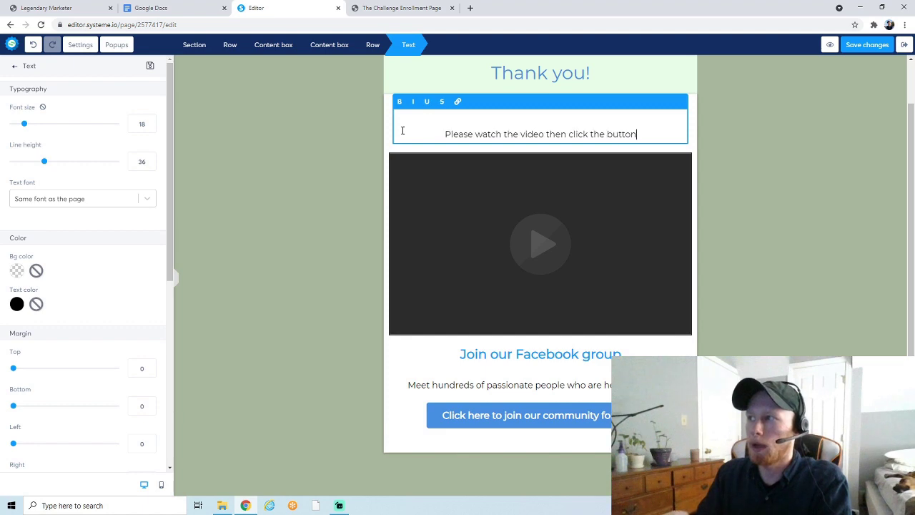
{"action": "type", "text": " below..."}
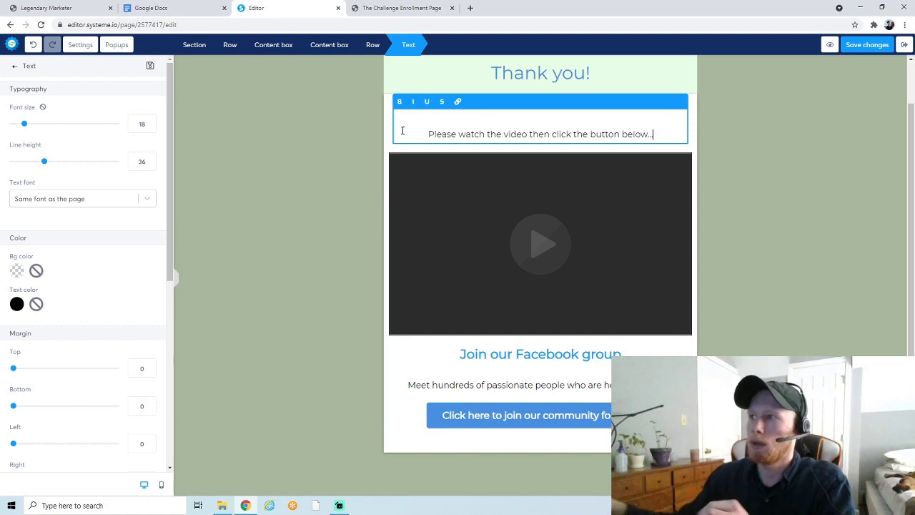
{"action": "left_click", "coordinate": [462, 155]}
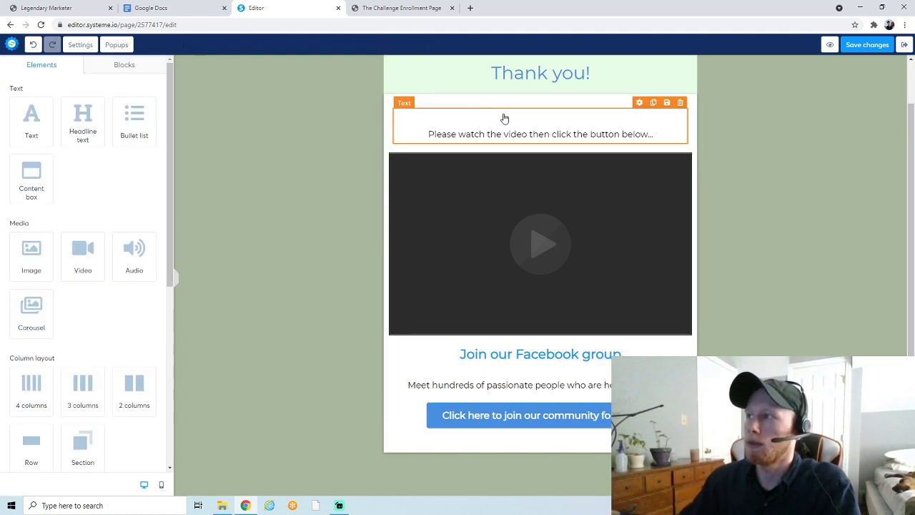
Delete the 'Join our Facebook group' heading below the video and confirm the removal
{"action": "left_click", "coordinate": [527, 360]}
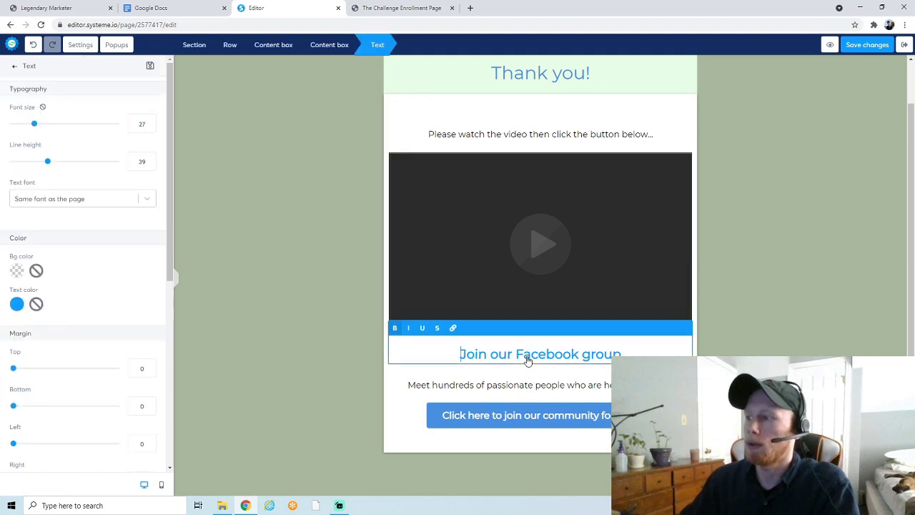
{"action": "left_click", "coordinate": [564, 354]}
{"action": "key", "text": "Escape"}
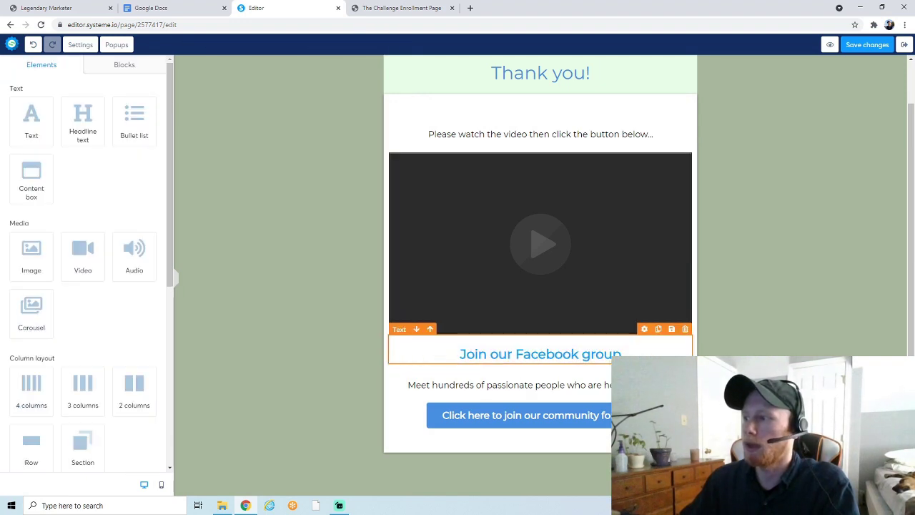
{"action": "left_click", "coordinate": [685, 330]}
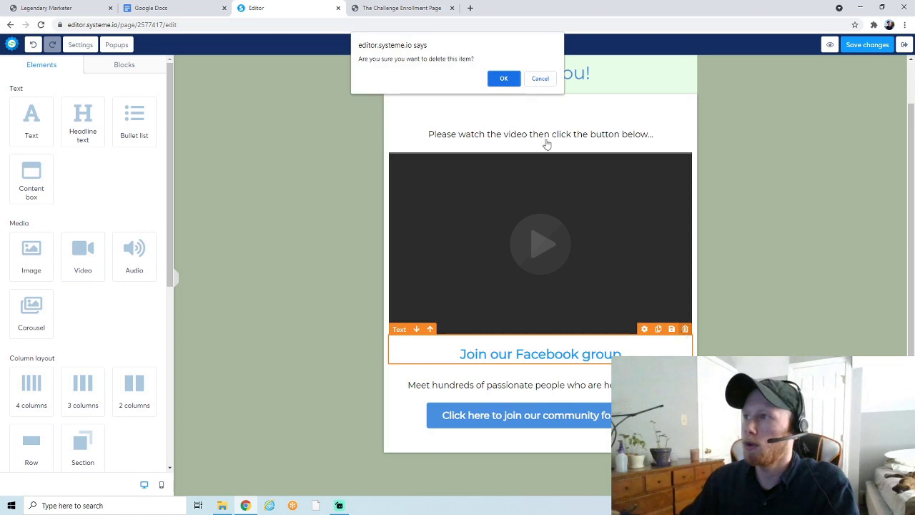
{"action": "left_click", "coordinate": [503, 78]}
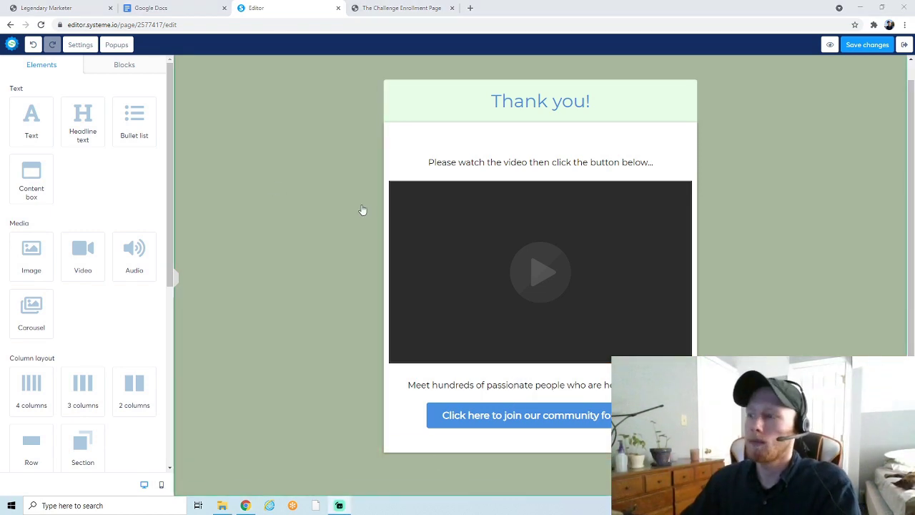
Replace the passionate-people line with 'Learn how you can start a profitable online business from home…'
{"action": "left_click", "coordinate": [486, 384]}
{"action": "triple_click", "coordinate": [497, 383]}
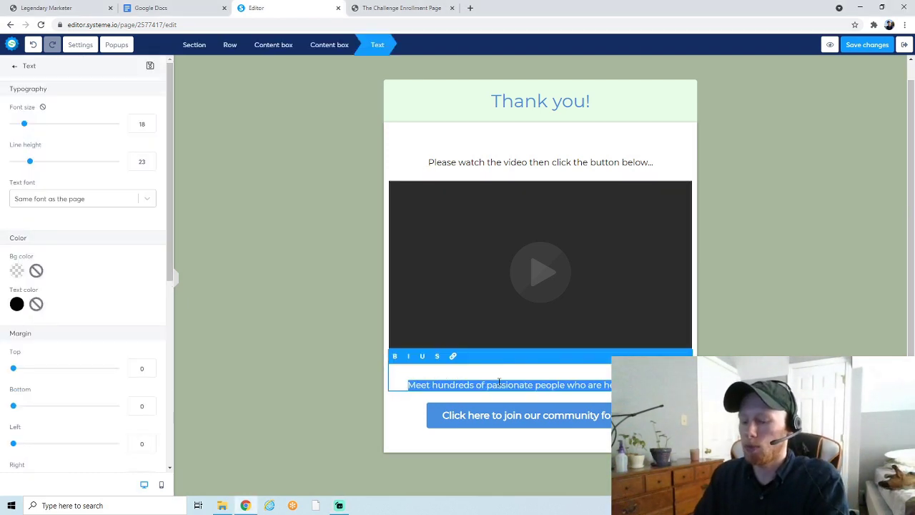
{"action": "type", "text": "Learn how you can s"}
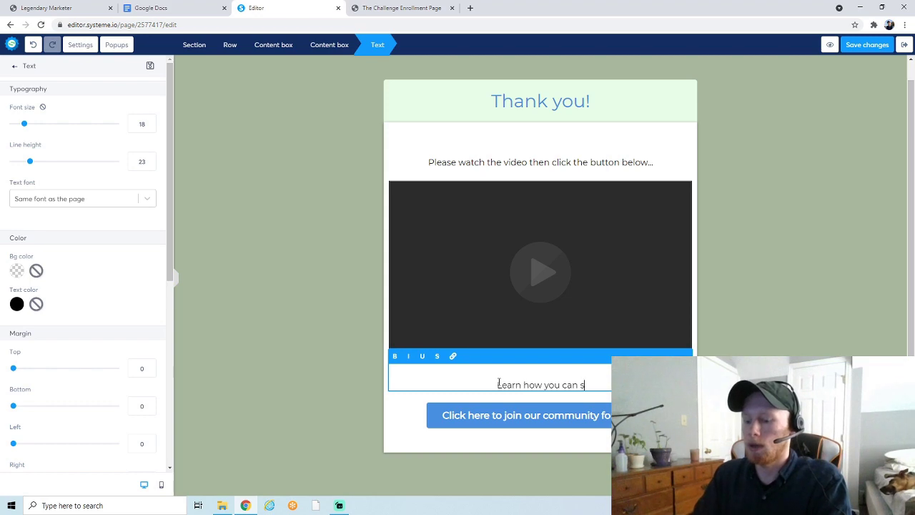
{"action": "type", "text": "tart a profit"}
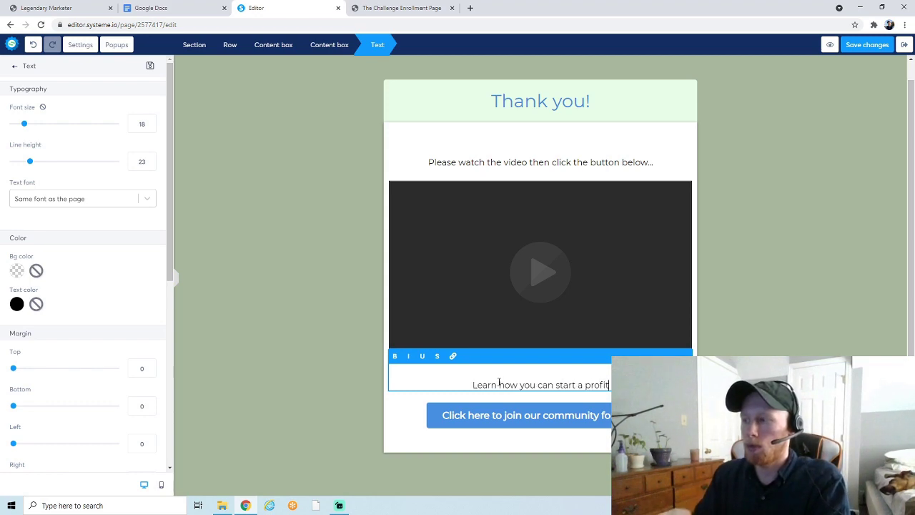
{"action": "type", "text": "able online"}
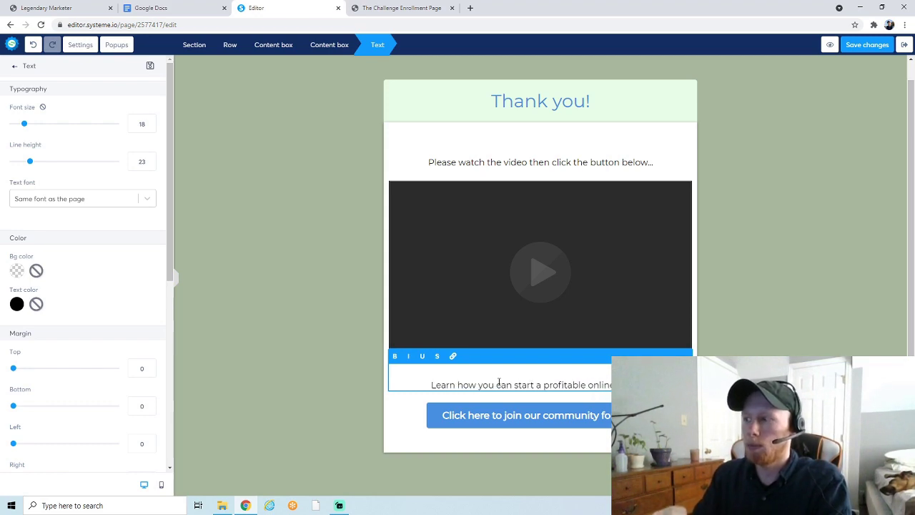
{"action": "type", "text": " busine"}
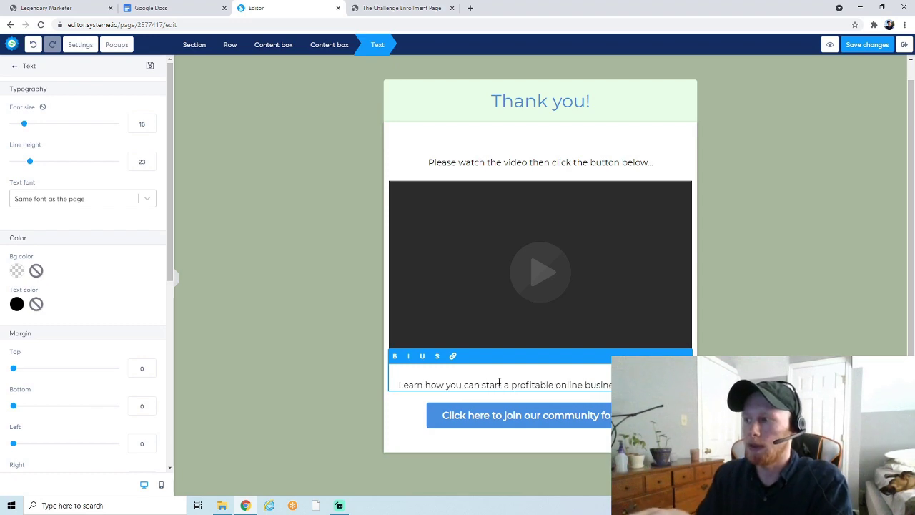
{"action": "type", "text": "ss from home even"}
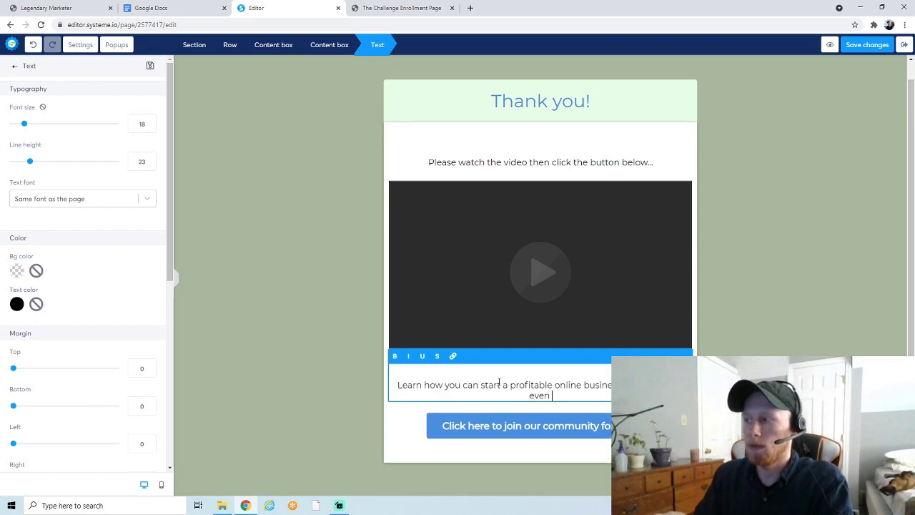
{"action": "type", "text": " if you have no e"}
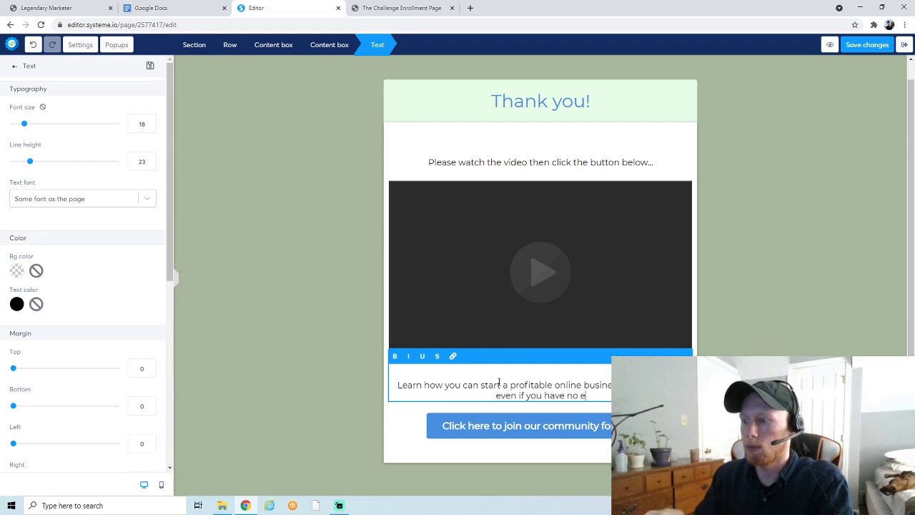
{"action": "type", "text": "xperience "}
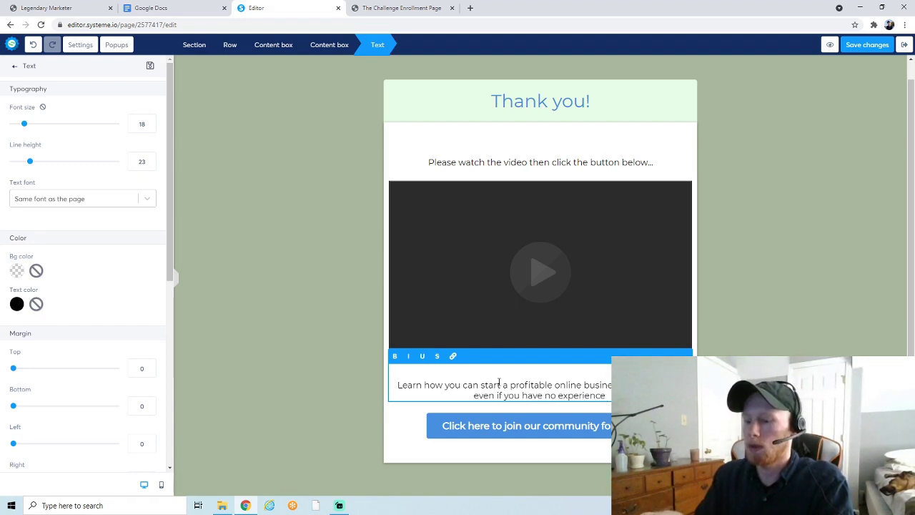
{"action": "type", "text": "or failed in"}
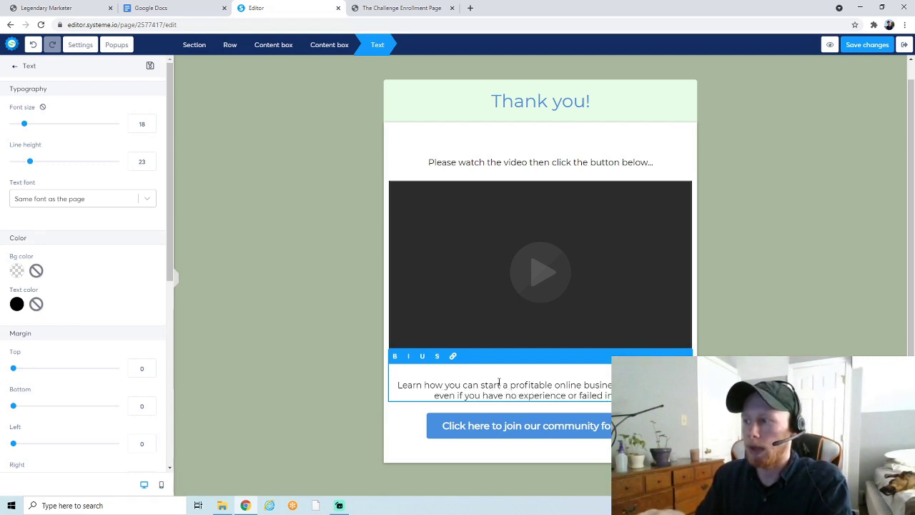
{"action": "type", "text": " th"}
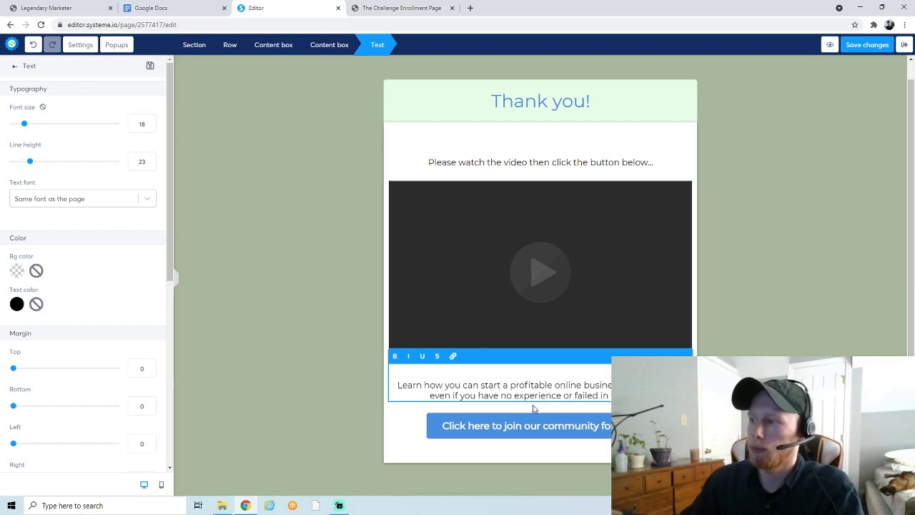
{"action": "left_click", "coordinate": [533, 408]}
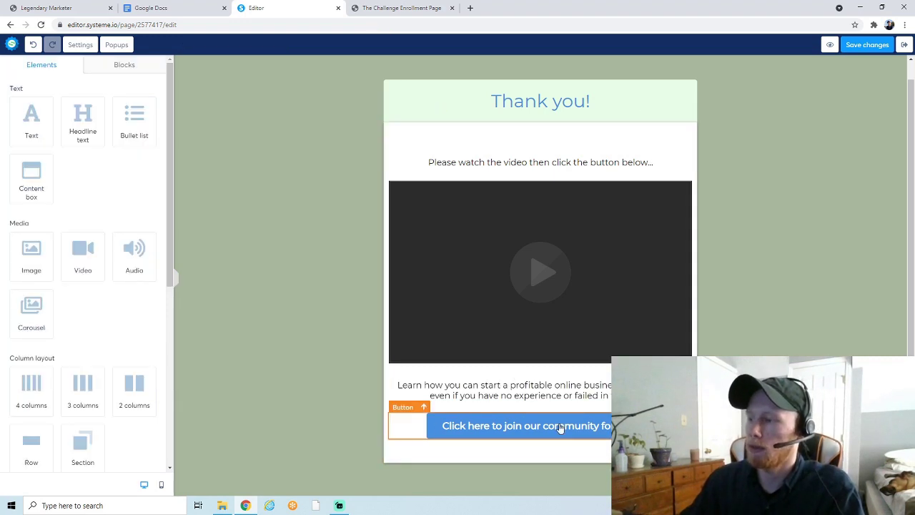
Change the button text under Typography from the community invitation to 'Get Started!'
{"action": "left_click", "coordinate": [501, 426]}
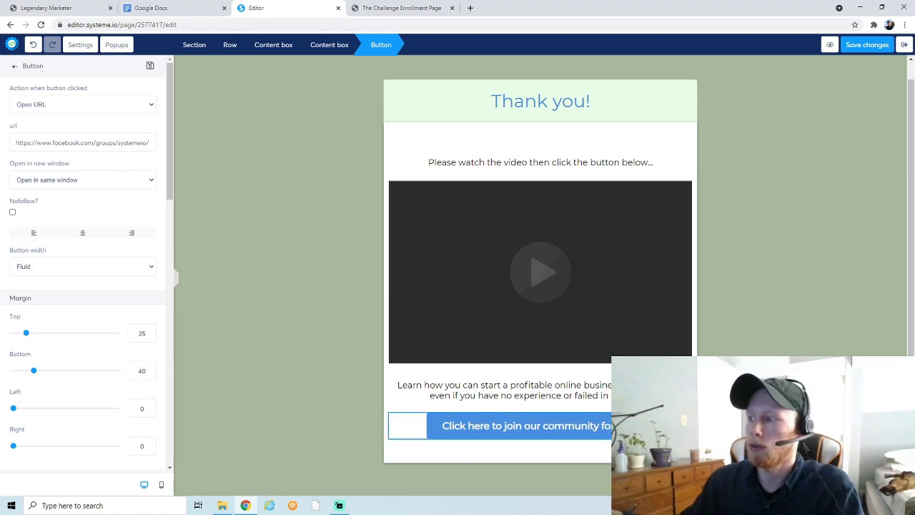
{"action": "key", "text": "Escape"}
{"action": "left_click", "coordinate": [544, 416]}
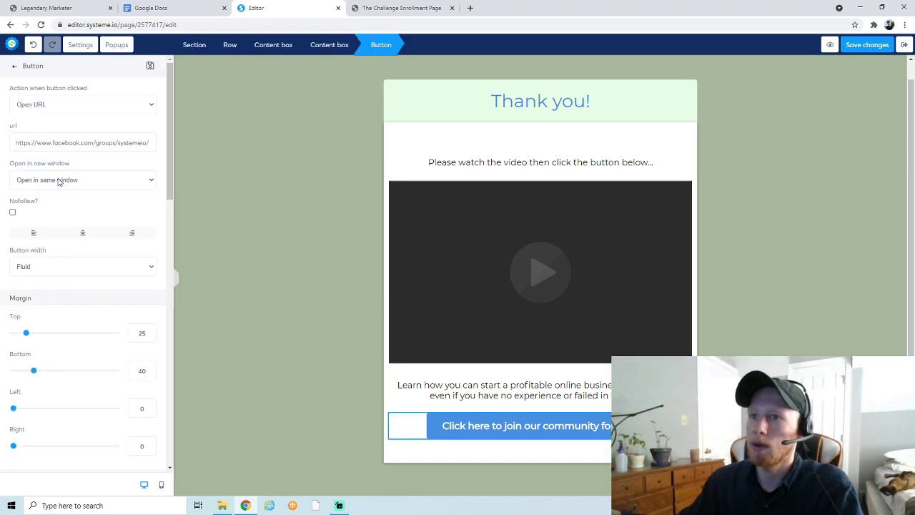
{"action": "scroll", "coordinate": [83, 178], "scroll_direction": "down", "scroll_amount": 7}
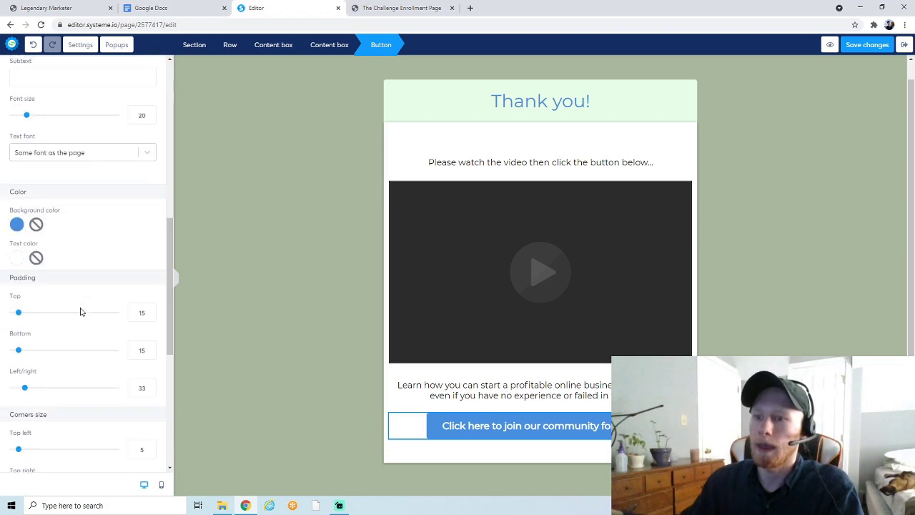
{"action": "scroll", "coordinate": [81, 312], "scroll_direction": "down", "scroll_amount": 5}
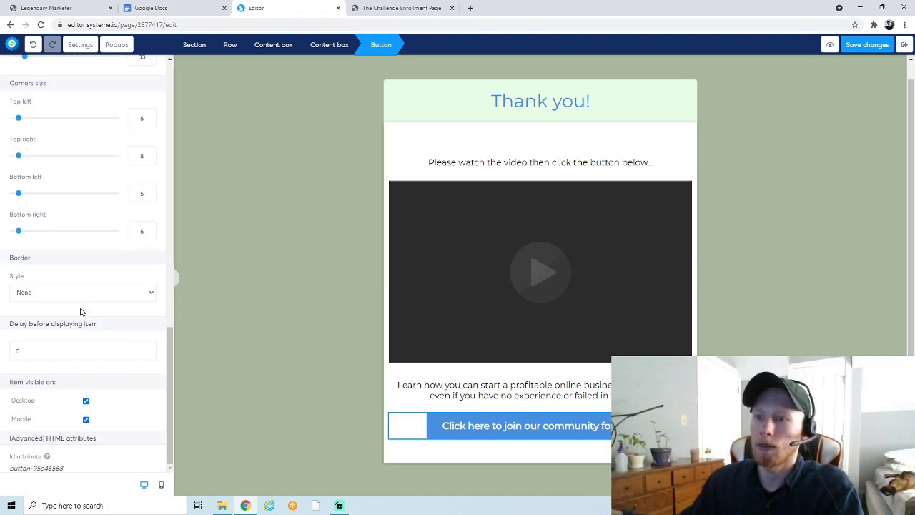
{"action": "scroll", "coordinate": [81, 312], "scroll_direction": "up", "scroll_amount": 8}
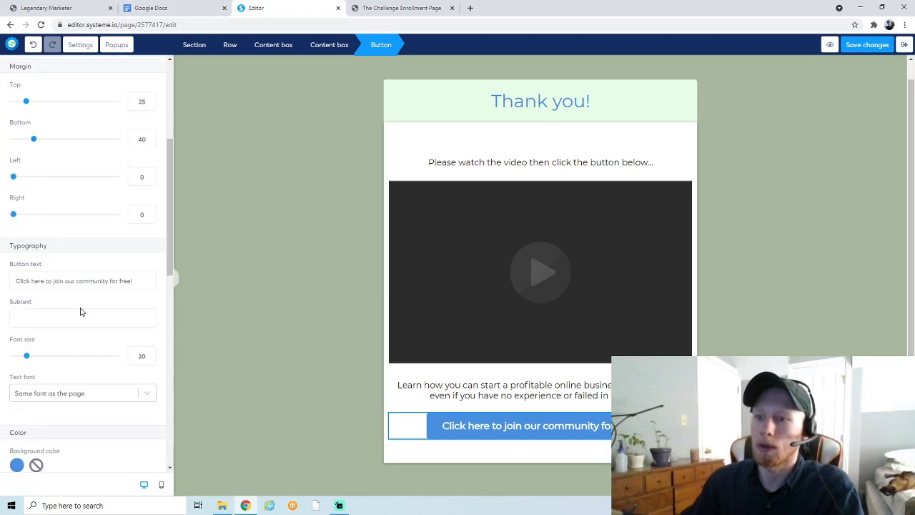
{"action": "left_click_drag", "start_coordinate": [132, 280], "coordinate": [16, 281]}
{"action": "type", "text": "Get Started!"}
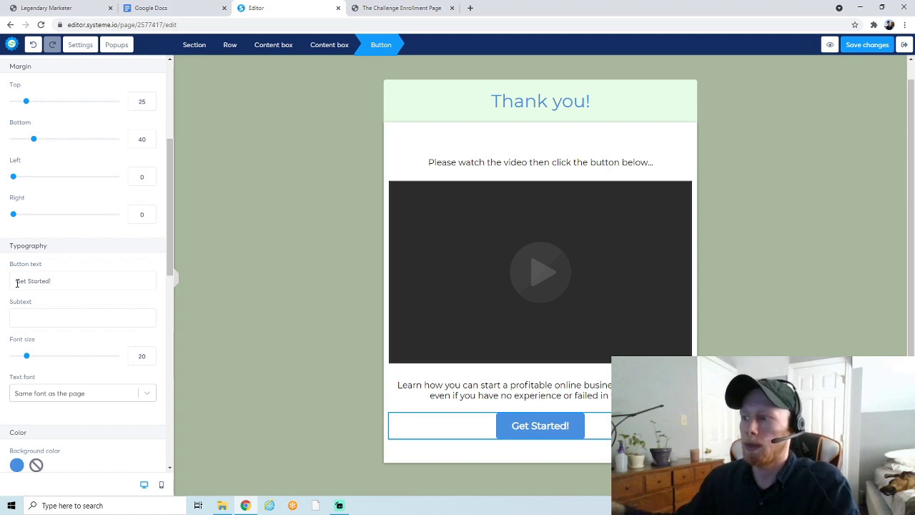
{"action": "left_click", "coordinate": [516, 419]}
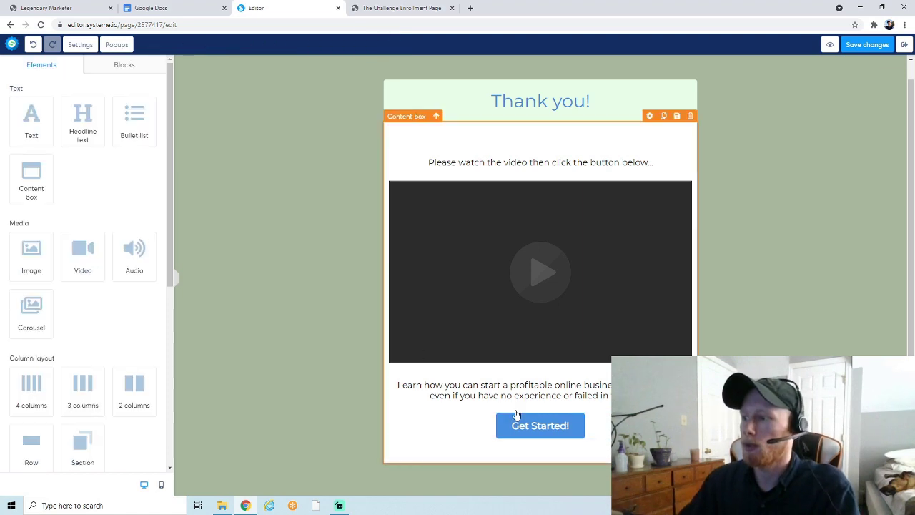
{"action": "left_click", "coordinate": [516, 418]}
{"action": "left_click", "coordinate": [517, 418]}
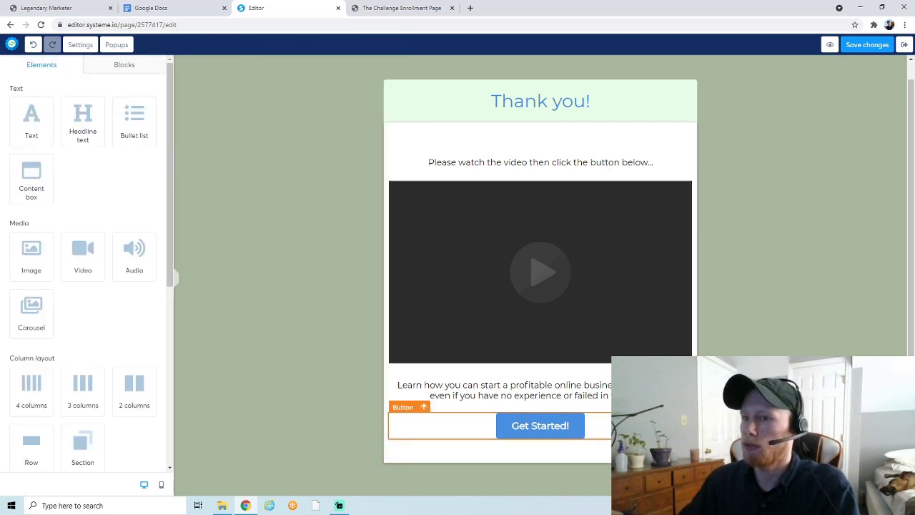
{"action": "left_click", "coordinate": [517, 418]}
Give the Get Started! button a light green background (6FC055) instead of blue
{"action": "scroll", "coordinate": [115, 292], "scroll_direction": "down", "scroll_amount": 5}
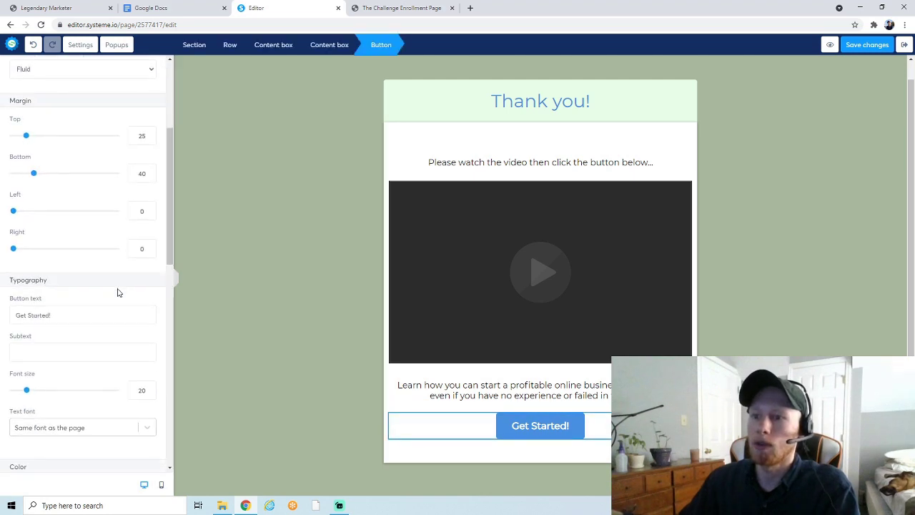
{"action": "left_click", "coordinate": [14, 316]}
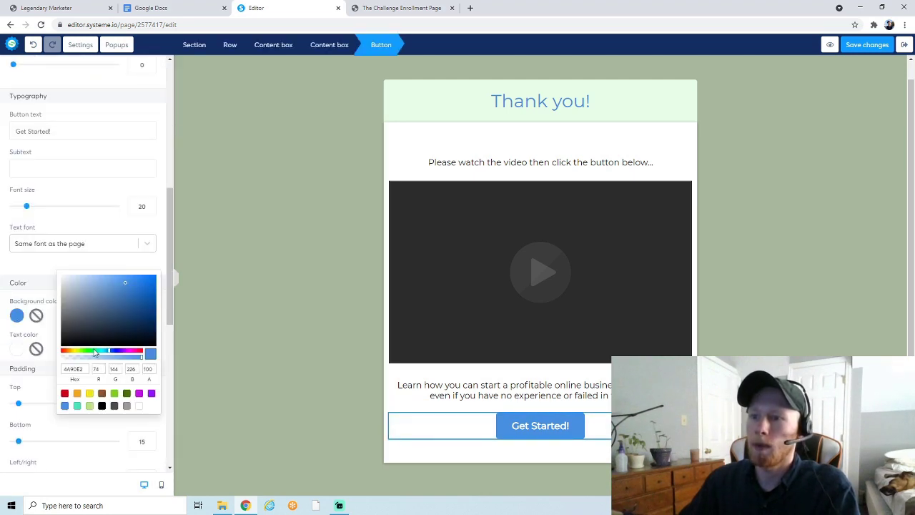
{"action": "left_click", "coordinate": [85, 352]}
{"action": "left_click", "coordinate": [103, 303]}
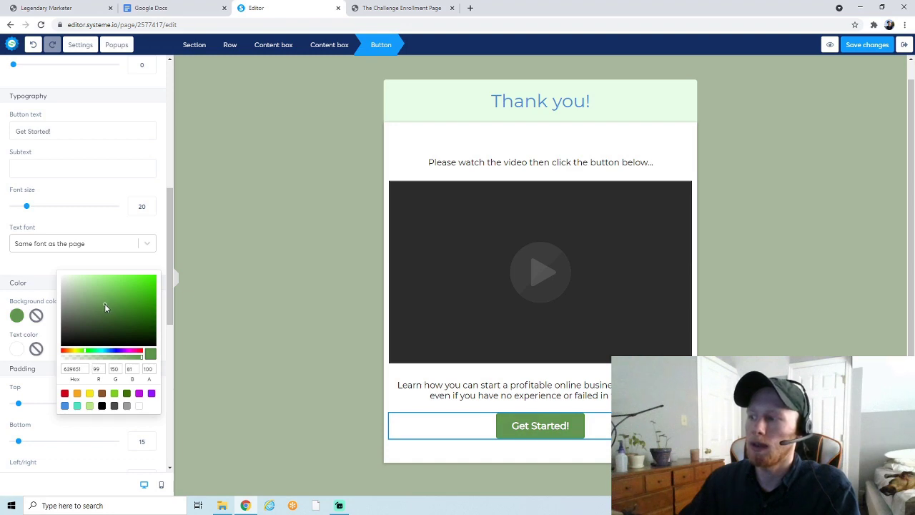
{"action": "left_click_drag", "start_coordinate": [104, 303], "coordinate": [109, 293]}
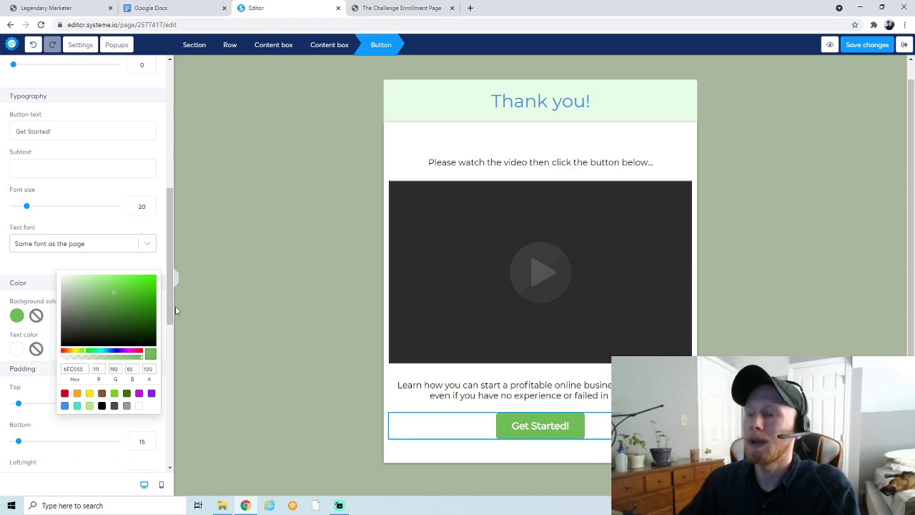
{"action": "left_click", "coordinate": [427, 419]}
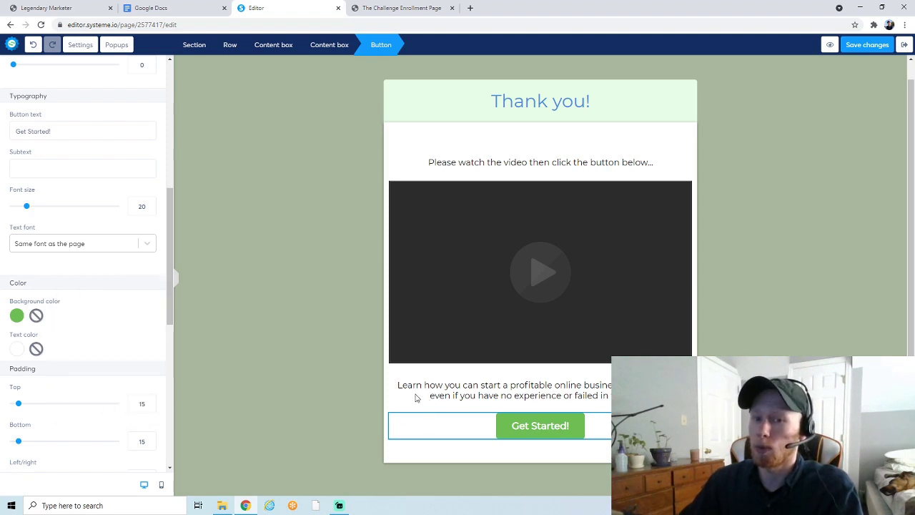
{"action": "left_click", "coordinate": [401, 7]}
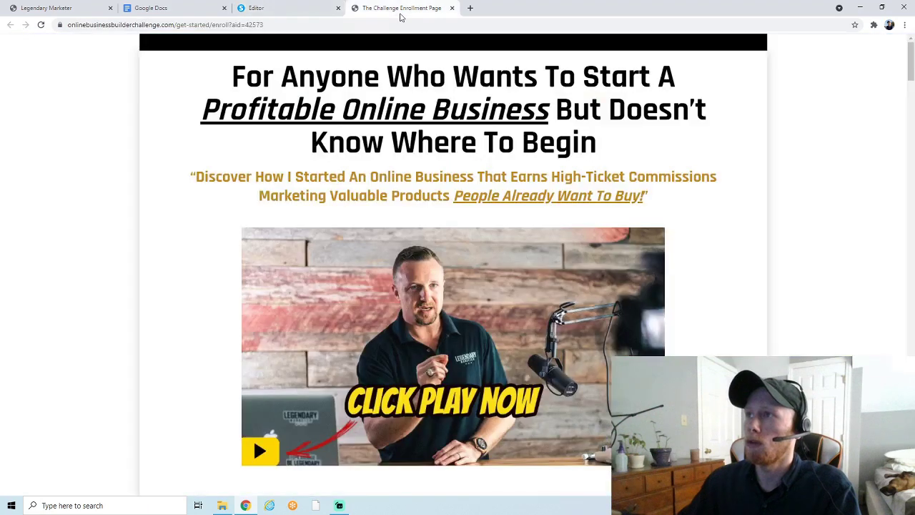
{"action": "scroll", "coordinate": [414, 249], "scroll_direction": "down", "scroll_amount": 2}
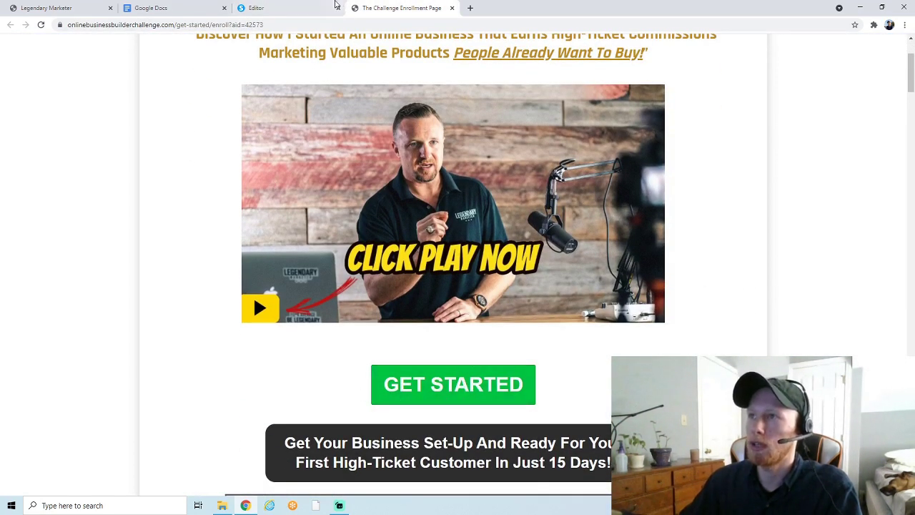
{"action": "left_click", "coordinate": [290, 10]}
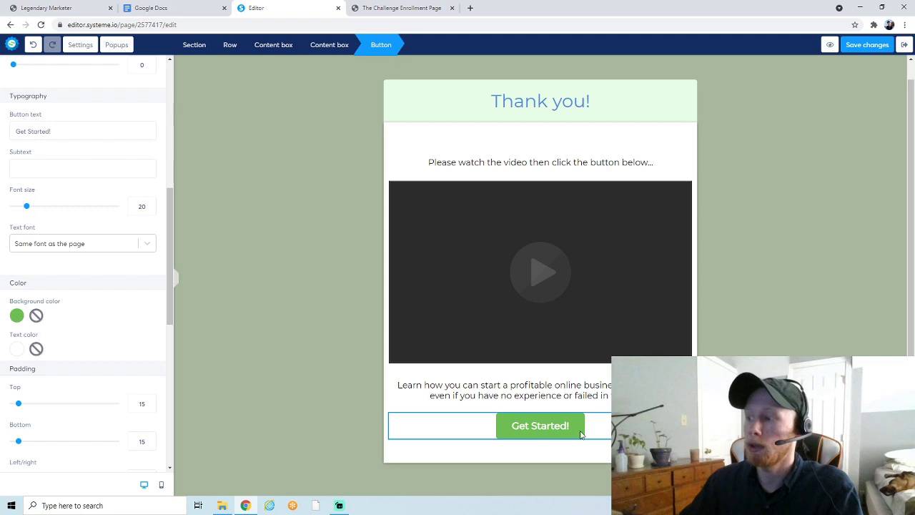
{"action": "key", "text": "Escape"}
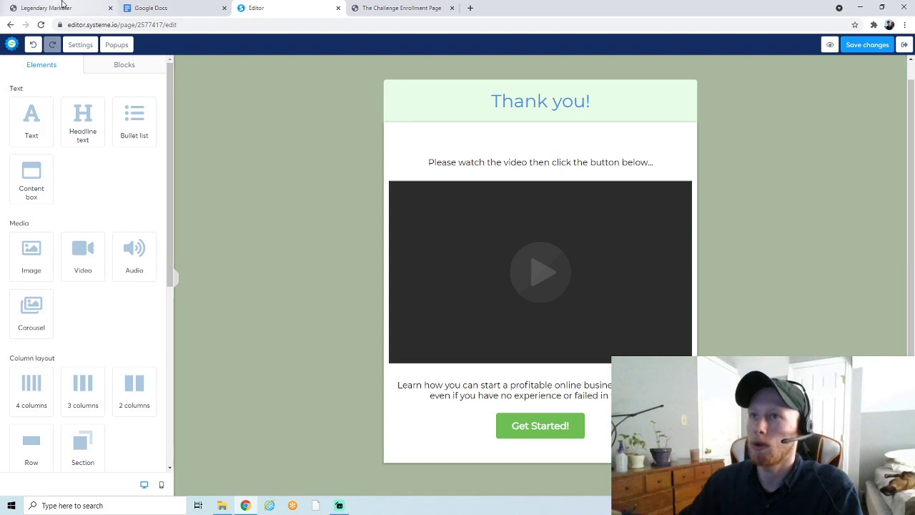
In Legendary Marketer, open the Business Challenge funnel under Account > Affiliates > Funnels
{"action": "left_click", "coordinate": [62, 5]}
{"action": "scroll", "coordinate": [216, 243], "scroll_direction": "up", "scroll_amount": 10}
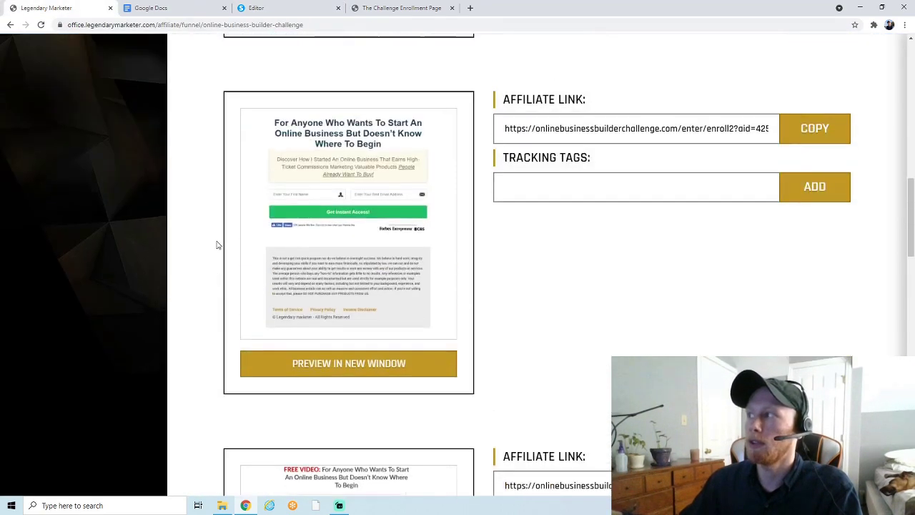
{"action": "scroll", "coordinate": [217, 245], "scroll_direction": "up", "scroll_amount": 10}
{"action": "mouse_move", "coordinate": [875, 63]}
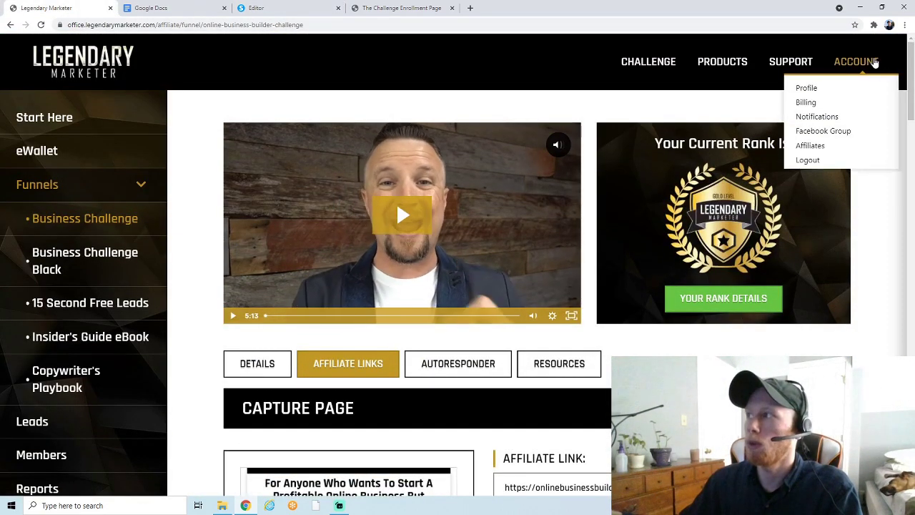
{"action": "left_click", "coordinate": [810, 147]}
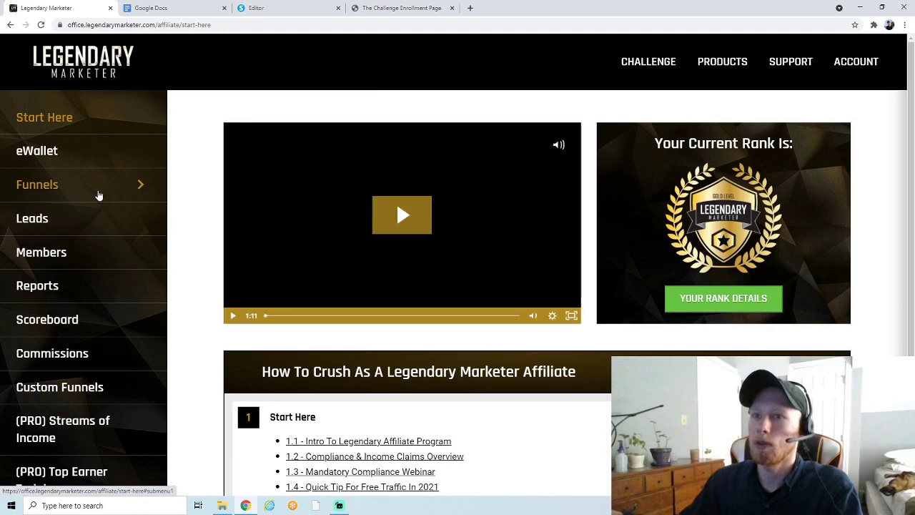
{"action": "left_click", "coordinate": [99, 195]}
{"action": "left_click", "coordinate": [97, 218]}
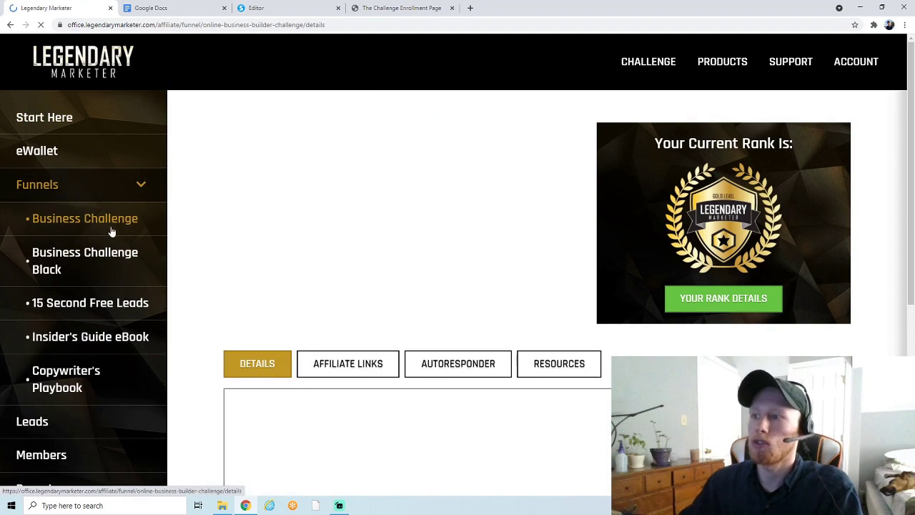
Copy the Business Challenge Sales Page affiliate link and return to the Systeme.io editor
{"action": "left_click", "coordinate": [346, 365]}
{"action": "scroll", "coordinate": [429, 315], "scroll_direction": "down", "scroll_amount": 7}
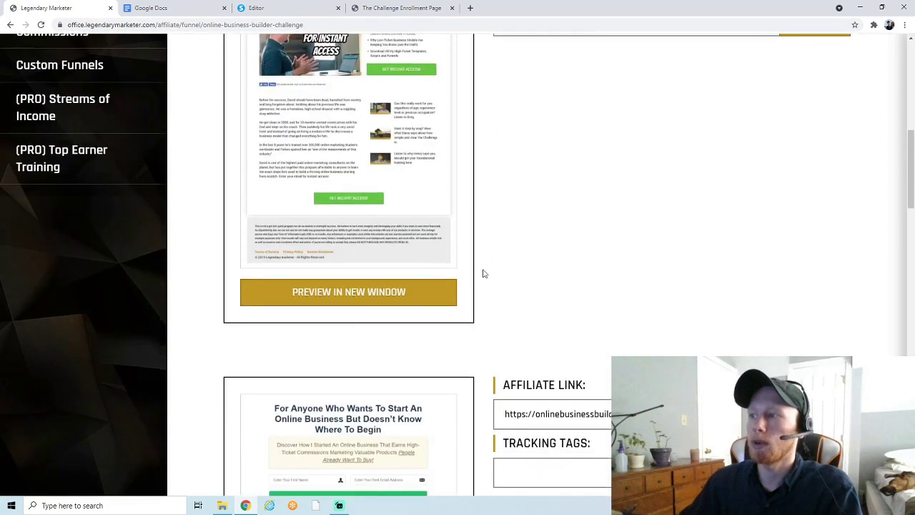
{"action": "scroll", "coordinate": [484, 274], "scroll_direction": "down", "scroll_amount": 9}
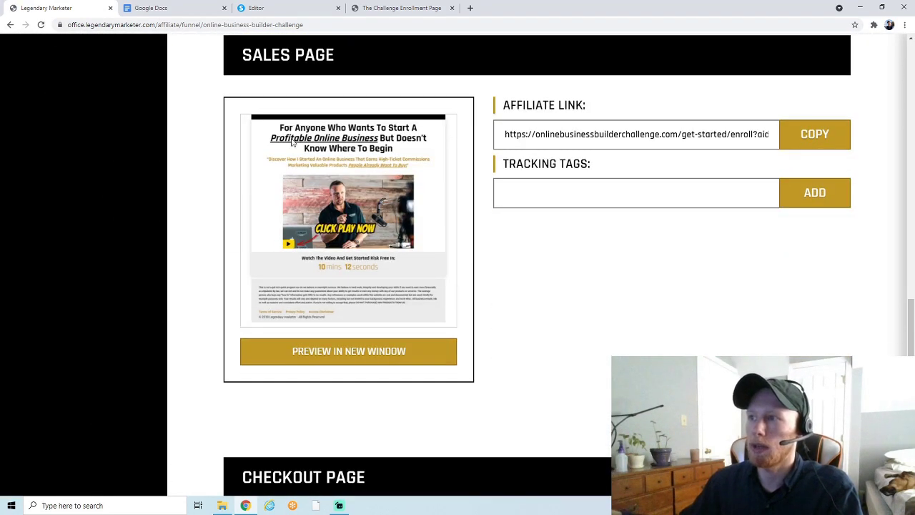
{"action": "left_click", "coordinate": [816, 134]}
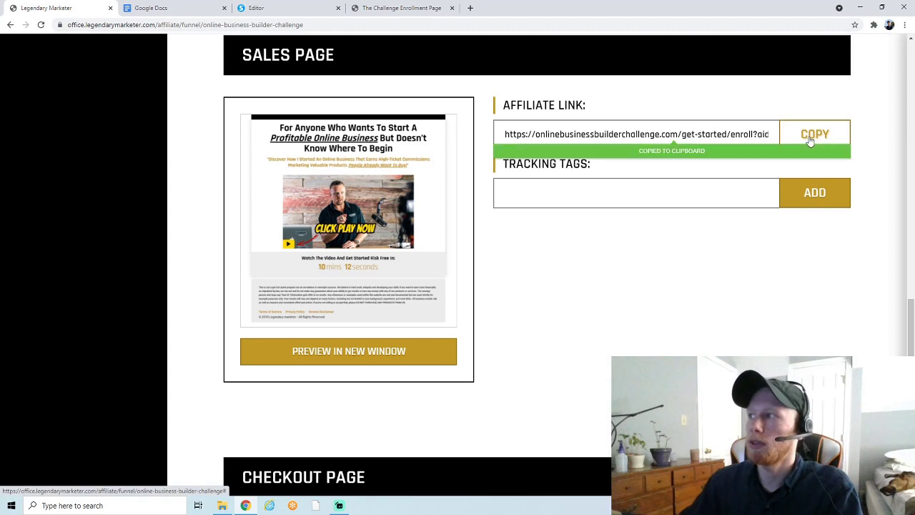
{"action": "left_click", "coordinate": [276, 6]}
Point the Get Started! button to the pasted affiliate URL, same window, and save the page
{"action": "left_click", "coordinate": [556, 430]}
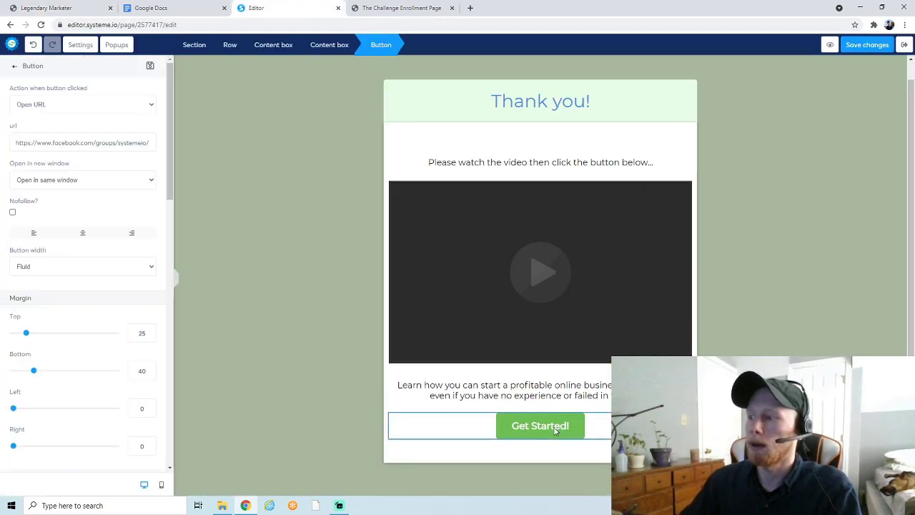
{"action": "key", "text": "Escape"}
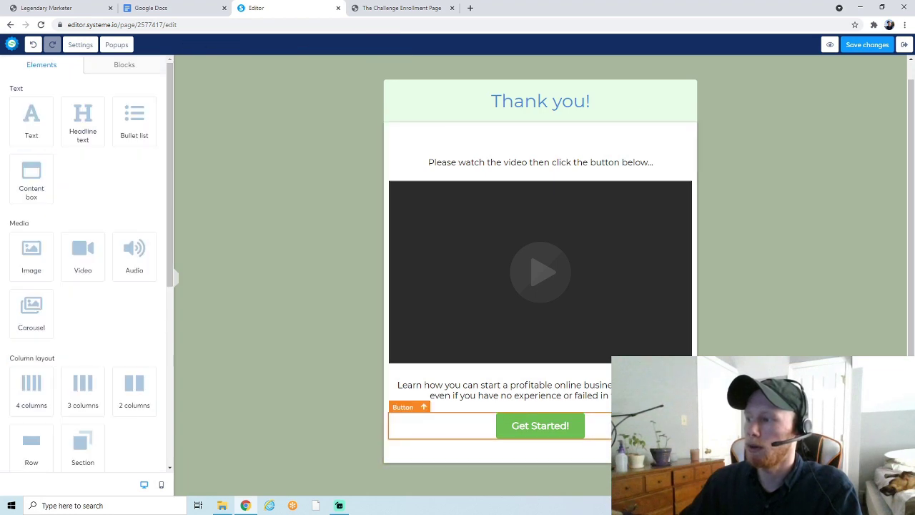
{"action": "left_click", "coordinate": [556, 429]}
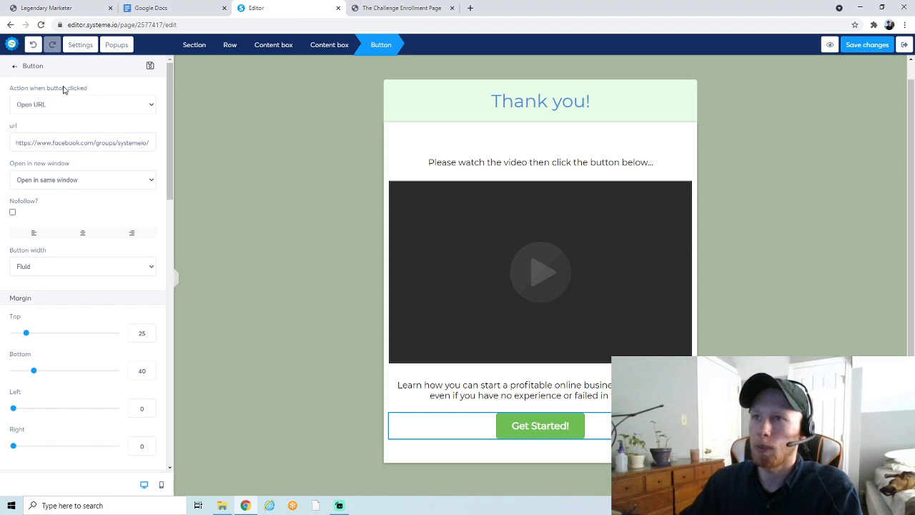
{"action": "triple_click", "coordinate": [70, 143]}
{"action": "key", "text": "ctrl+v"}
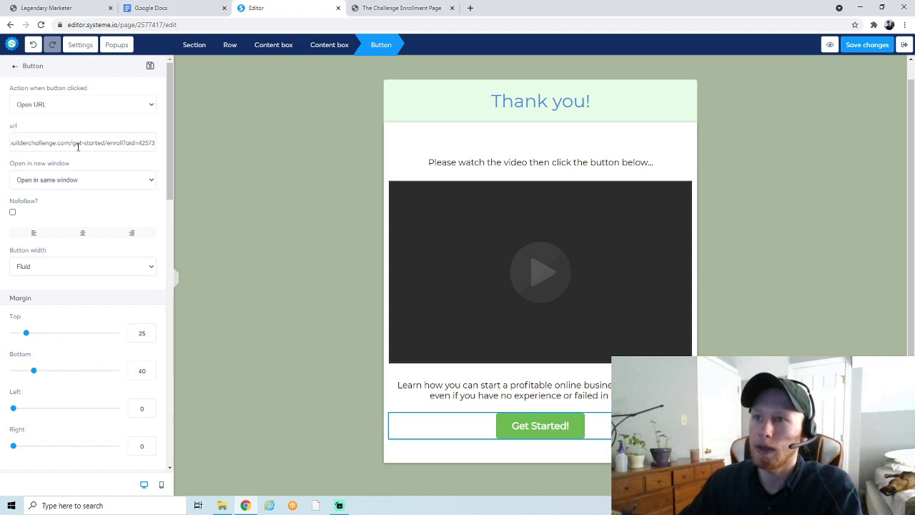
{"action": "left_click", "coordinate": [89, 166]}
{"action": "left_click", "coordinate": [48, 181]}
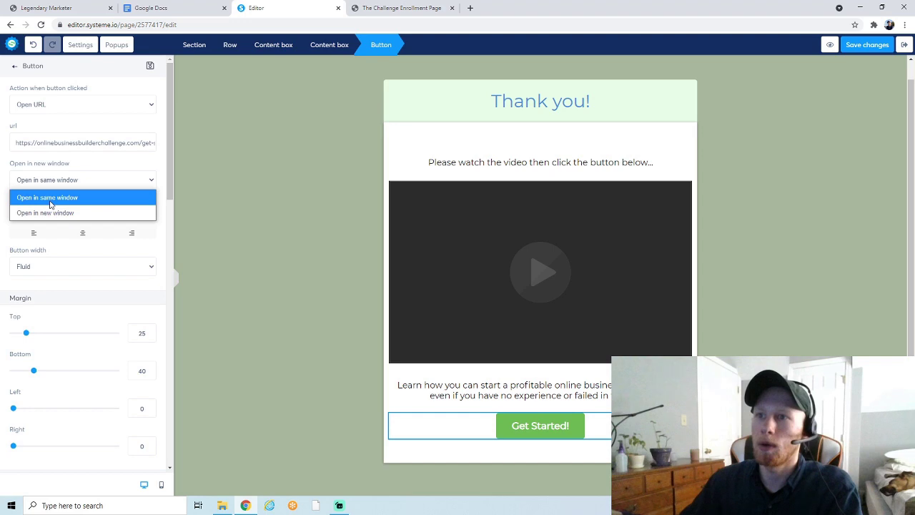
{"action": "left_click", "coordinate": [69, 198]}
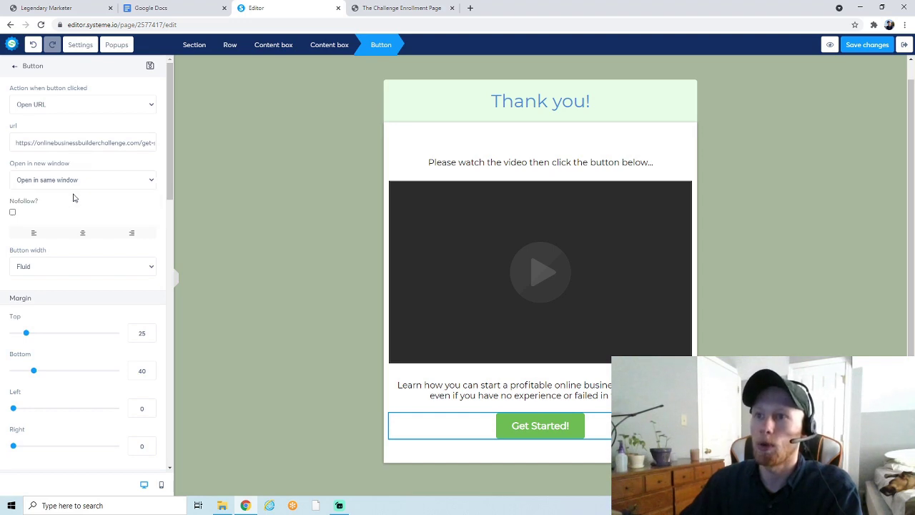
{"action": "left_click", "coordinate": [868, 44]}
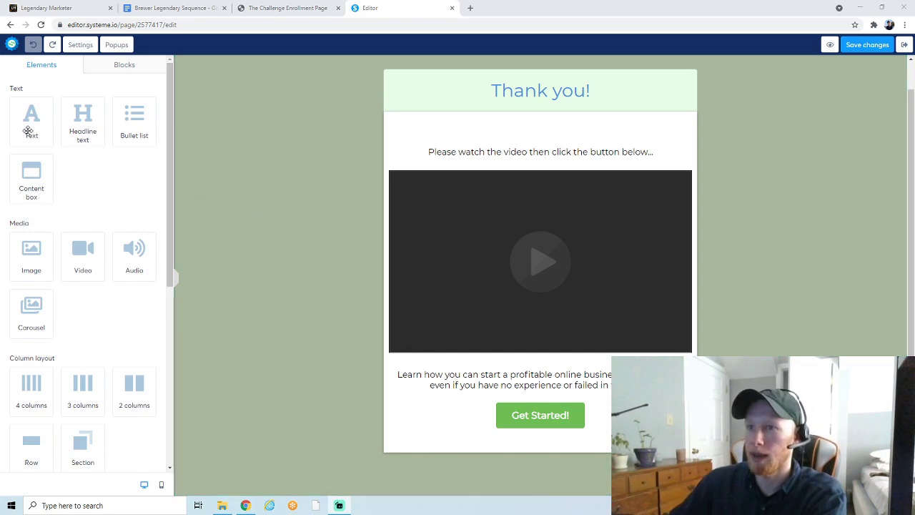
Drop a Row element from the Elements sidebar below the thank-you page content
{"action": "left_click_drag", "start_coordinate": [34, 195], "coordinate": [92, 317]}
{"action": "scroll", "coordinate": [92, 317], "scroll_direction": "down", "scroll_amount": 1}
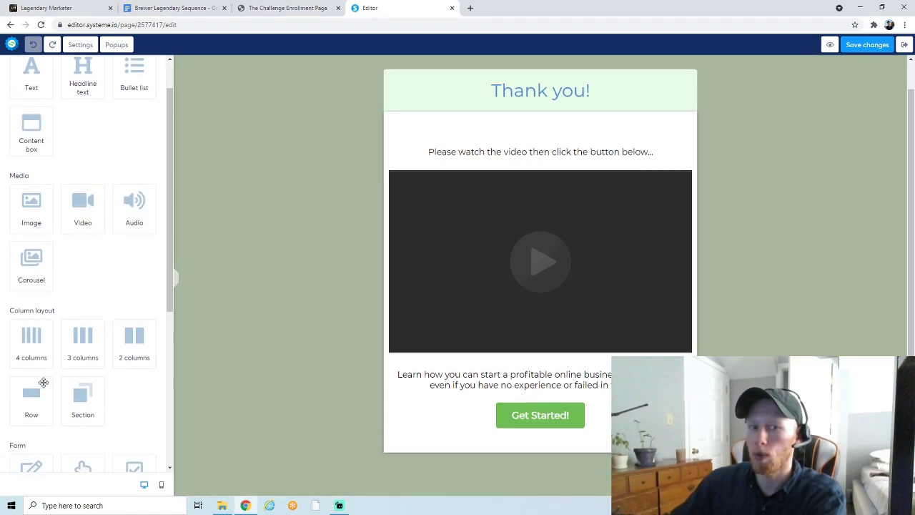
{"action": "left_click_drag", "start_coordinate": [45, 392], "coordinate": [521, 464]}
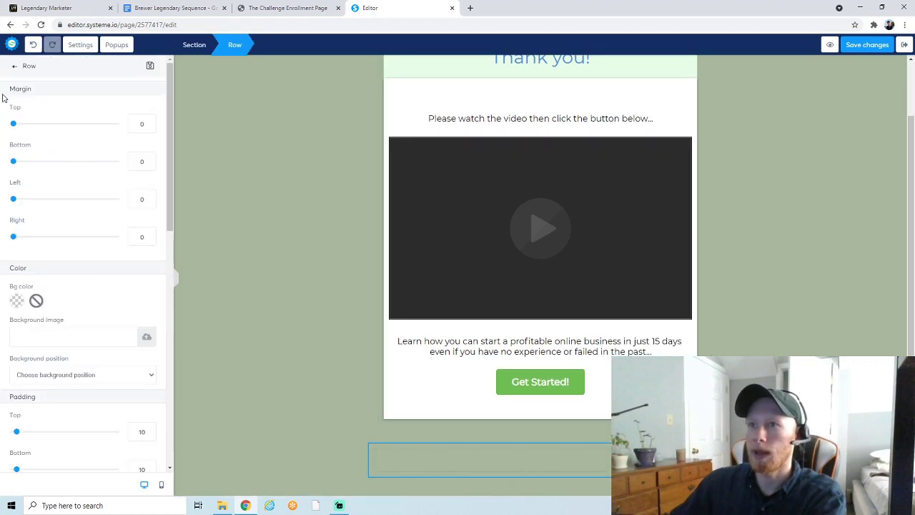
Add a text block in the new row replacing Lorem ipsum with 'I am an affiliate for Legendary Marketer…'
{"action": "left_click", "coordinate": [15, 68]}
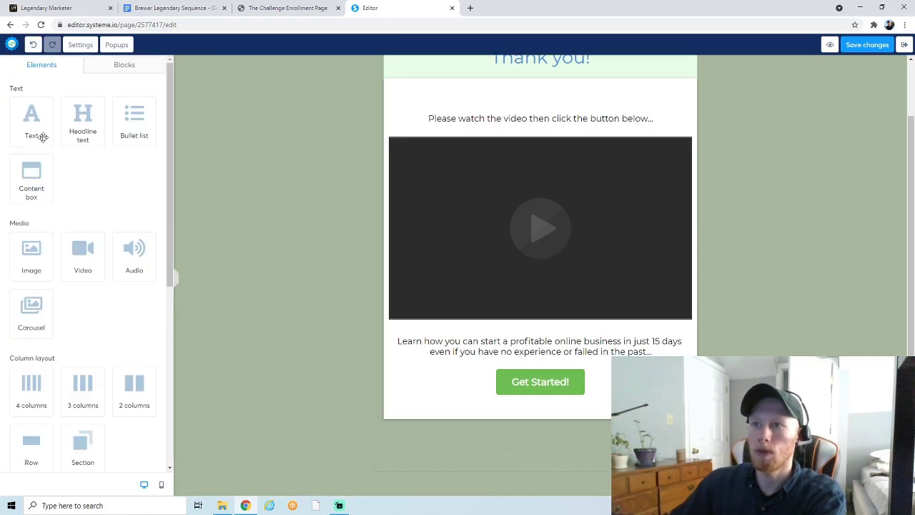
{"action": "left_click_drag", "start_coordinate": [32, 118], "coordinate": [479, 468]}
{"action": "double_click", "coordinate": [471, 467]}
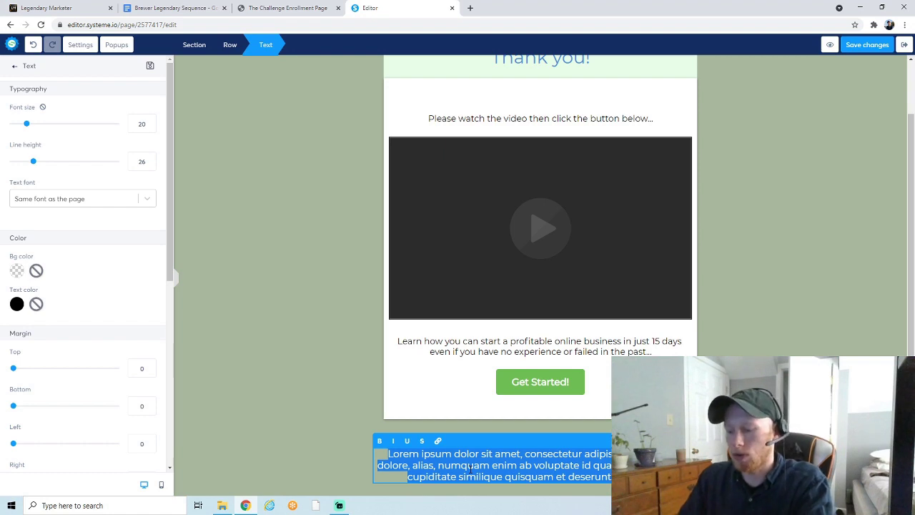
{"action": "key", "text": "BackSpace"}
{"action": "type", "text": "I am an affiliate"}
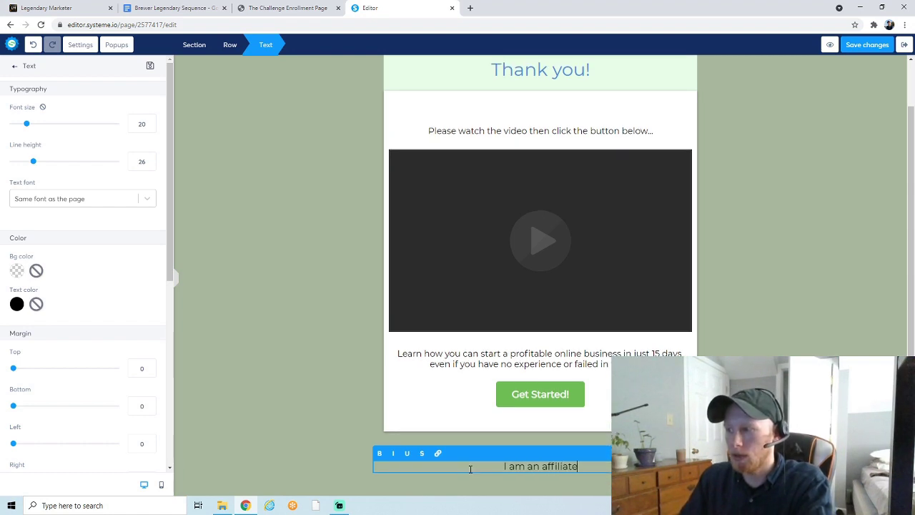
{"action": "type", "text": " for Legendary M"}
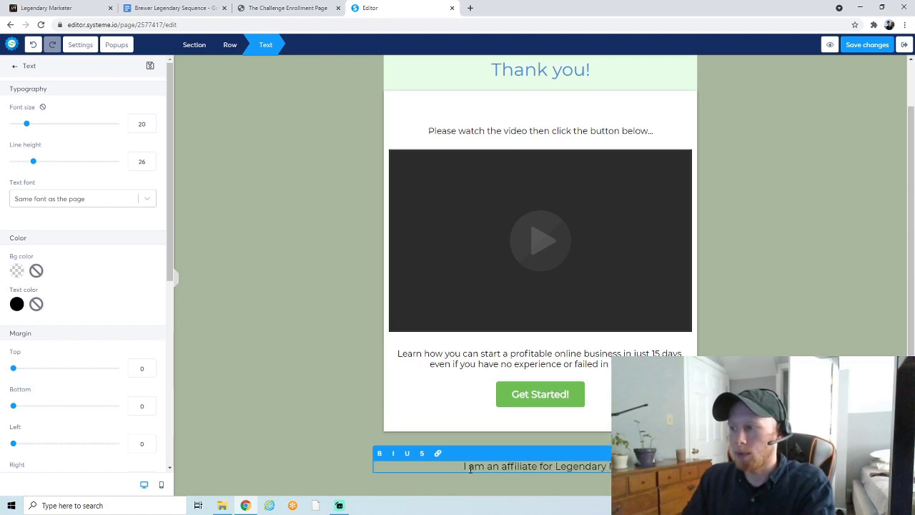
{"action": "type", "text": "arket"}
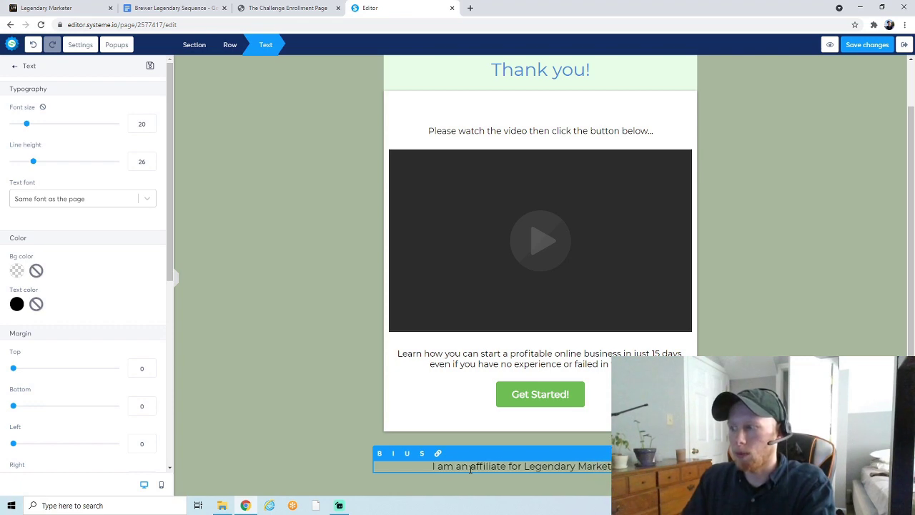
{"action": "type", "text": "er. I will ea you "}
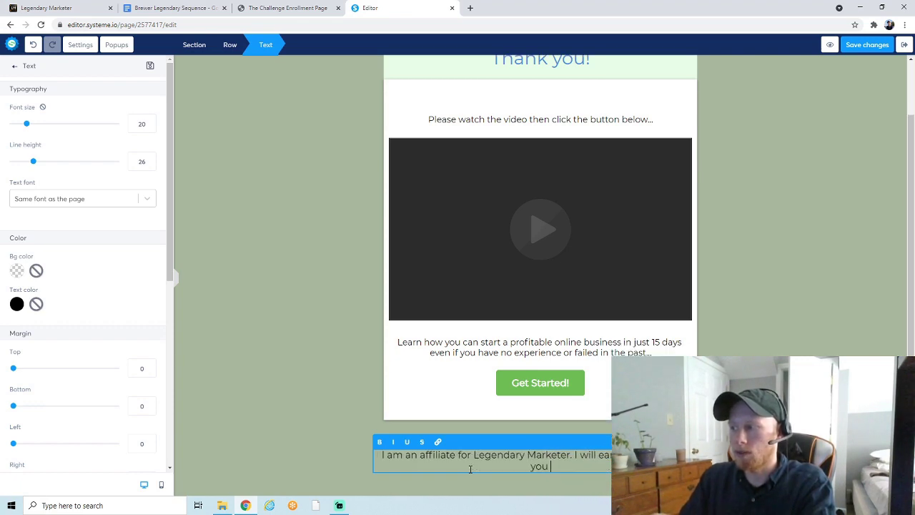
{"action": "type", "text": "decide to click a"}
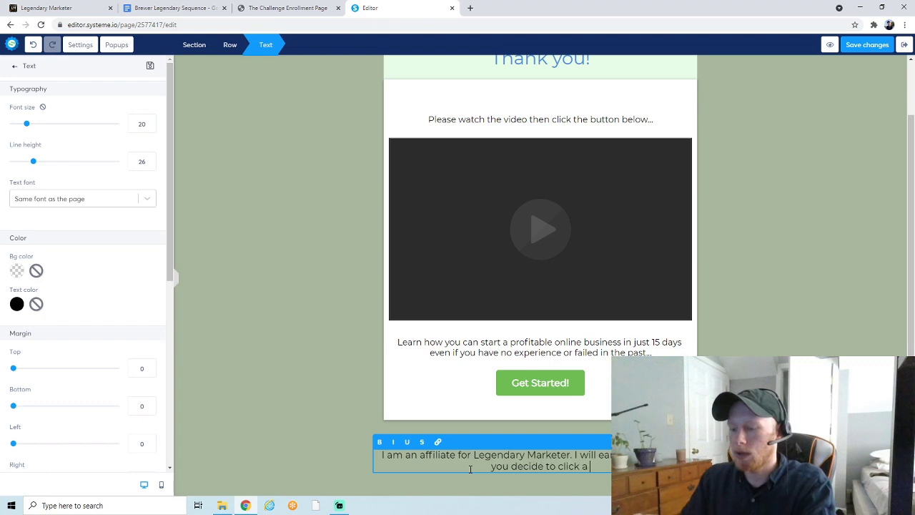
{"action": "type", "text": " link on this page and m"}
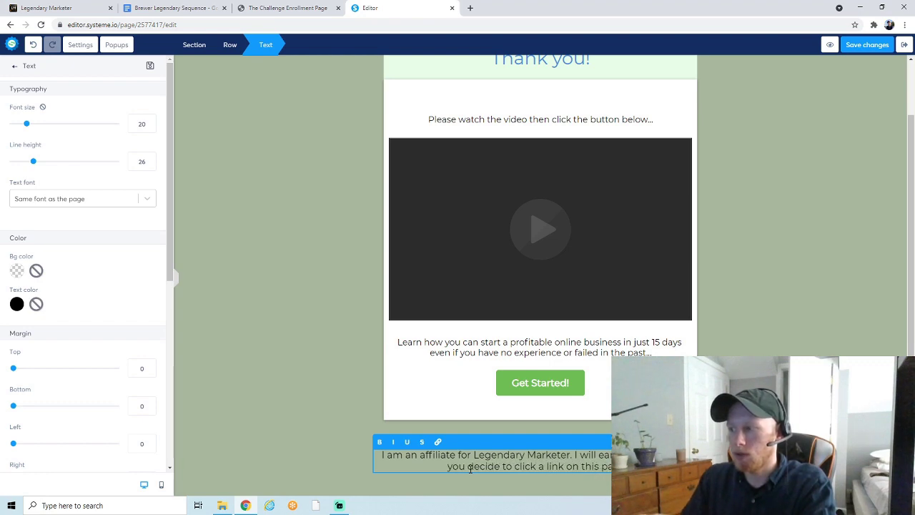
{"action": "type", "text": "a"}
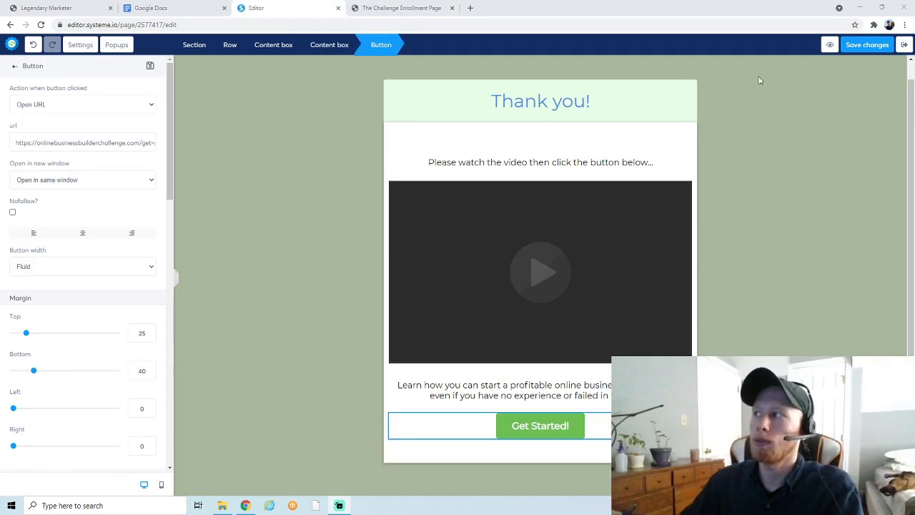
Leave the editor and preview the live Squeeze page step
{"action": "left_click", "coordinate": [902, 45]}
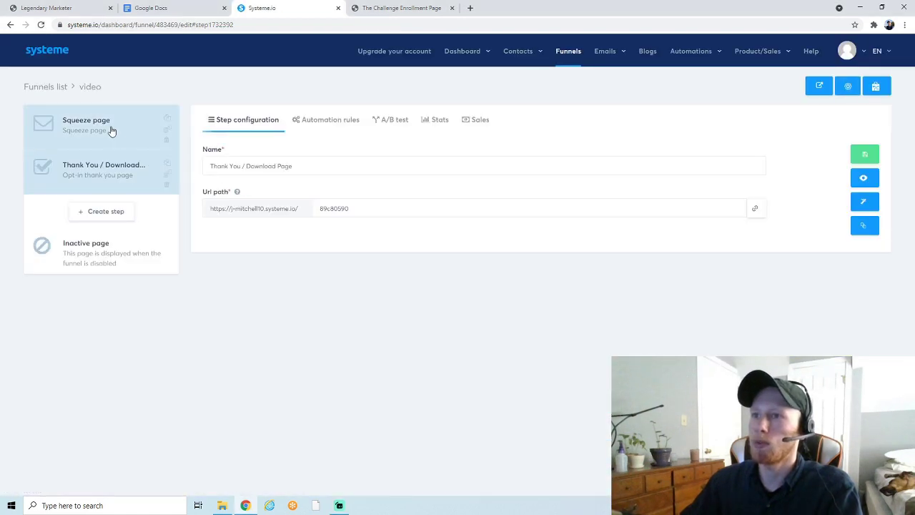
{"action": "left_click", "coordinate": [103, 130]}
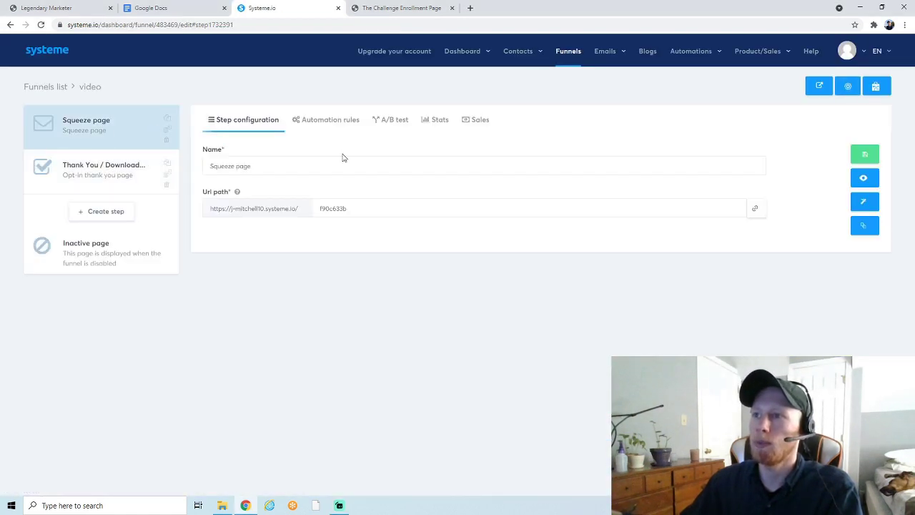
{"action": "left_click", "coordinate": [863, 179]}
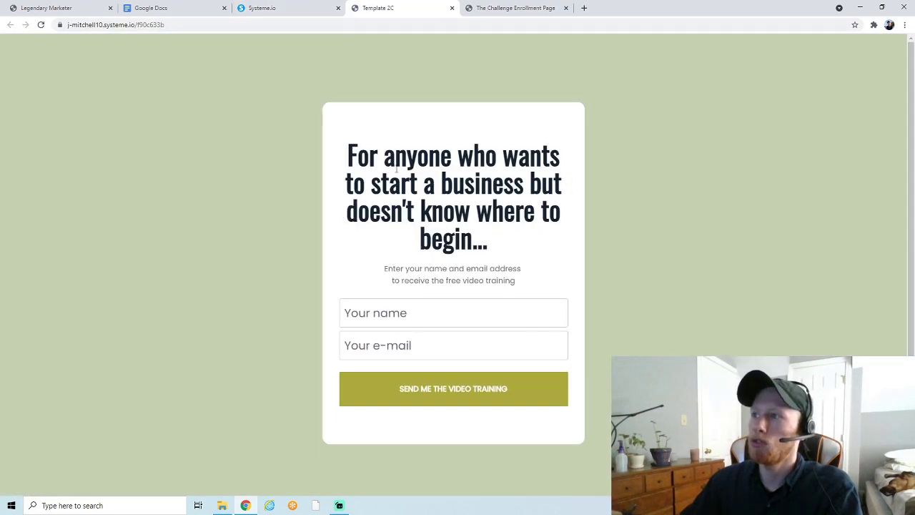
Submit the signup form with the name 'name' and a test Yahoo e-mail
{"action": "left_click", "coordinate": [373, 313]}
{"action": "type", "text": "name"}
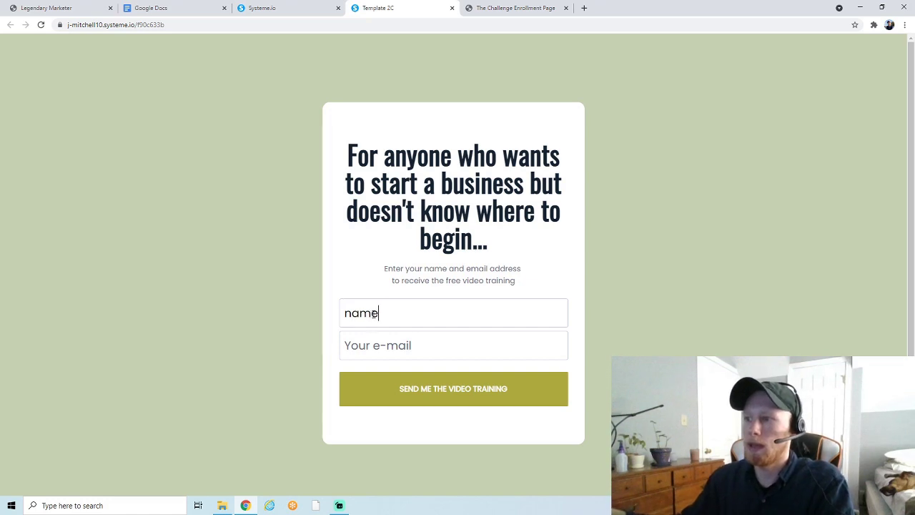
{"action": "left_click", "coordinate": [383, 339]}
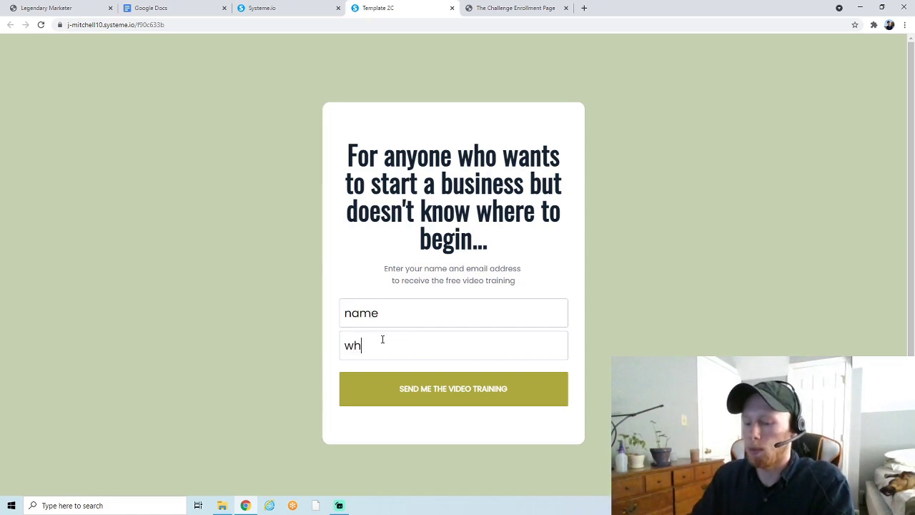
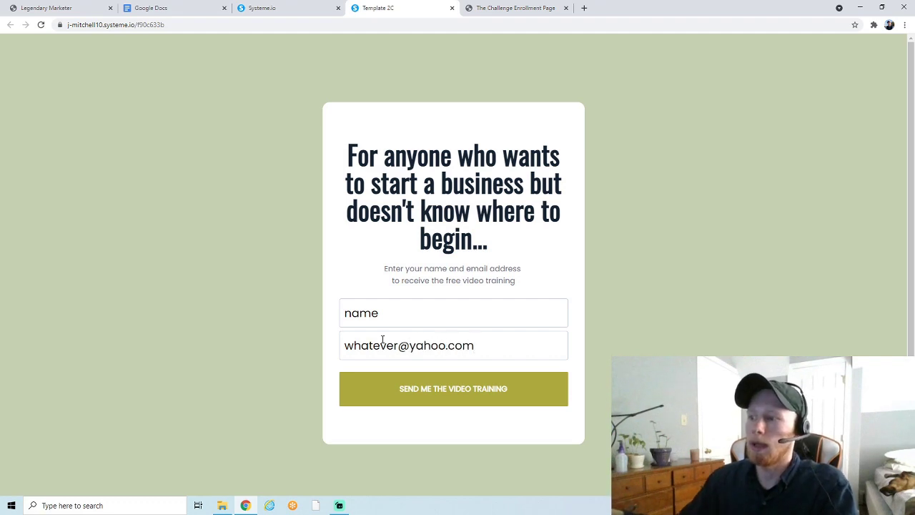
{"action": "left_click", "coordinate": [412, 392]}
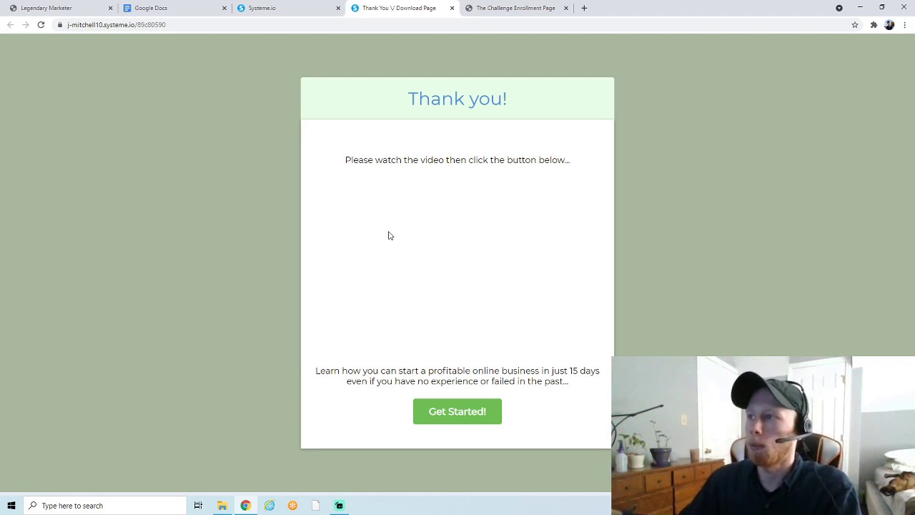
Follow the thank-you page's Get Started! link and scroll the Challenge Enrollment Page
{"action": "left_click_drag", "start_coordinate": [331, 370], "coordinate": [601, 386]}
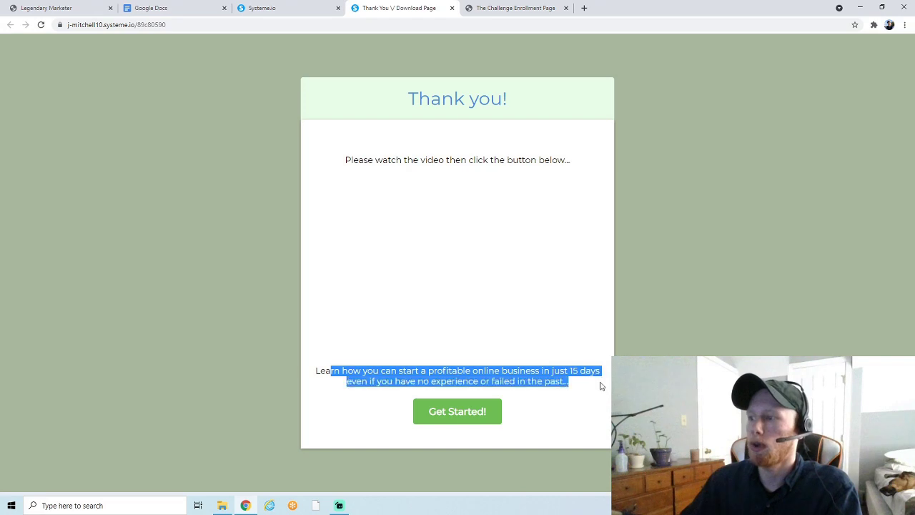
{"action": "left_click", "coordinate": [422, 370]}
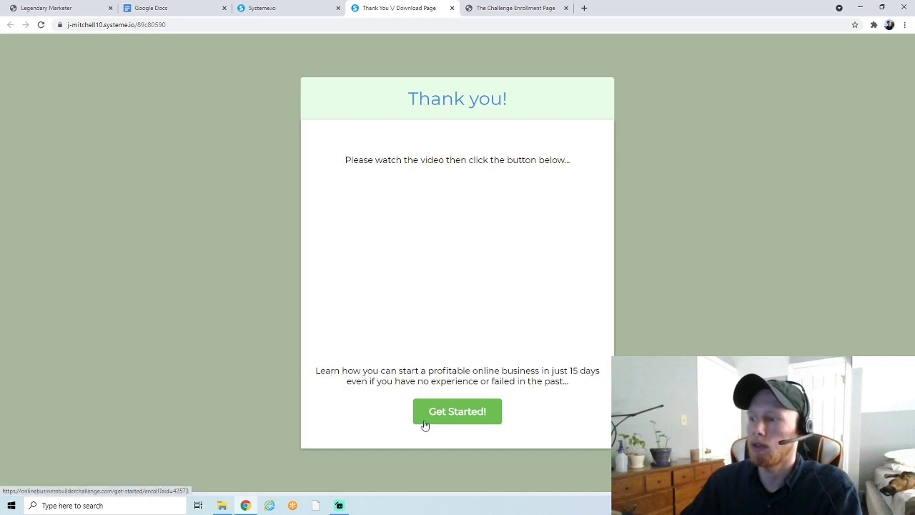
{"action": "left_click", "coordinate": [425, 423]}
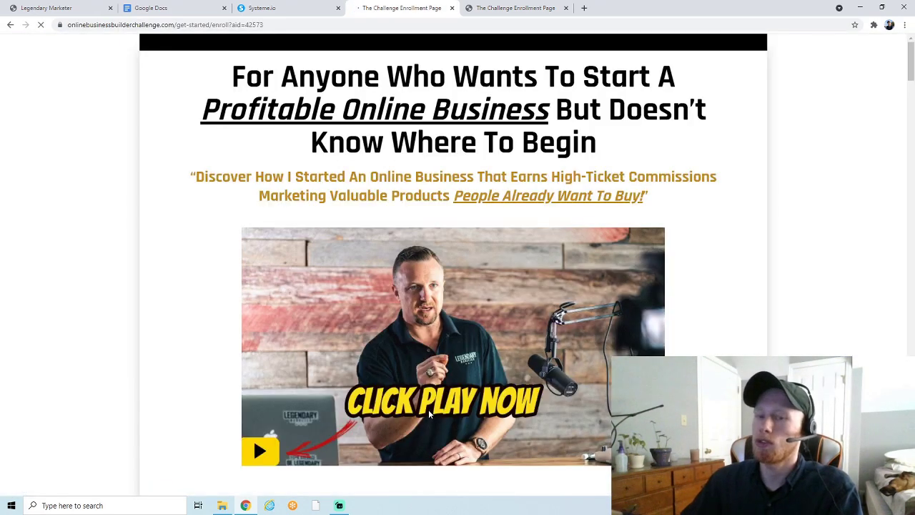
{"action": "scroll", "coordinate": [430, 400], "scroll_direction": "down", "scroll_amount": 2}
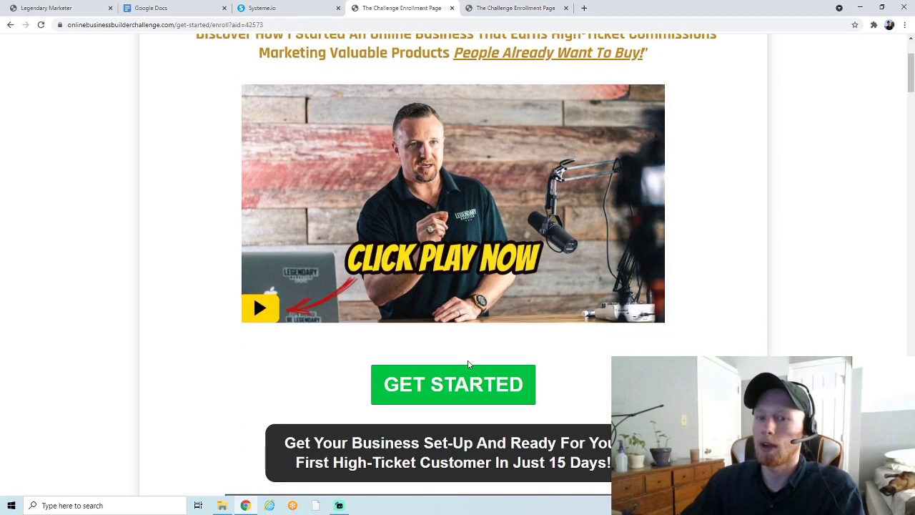
{"action": "scroll", "coordinate": [468, 365], "scroll_direction": "up", "scroll_amount": 2}
{"action": "left_click", "coordinate": [452, 8]}
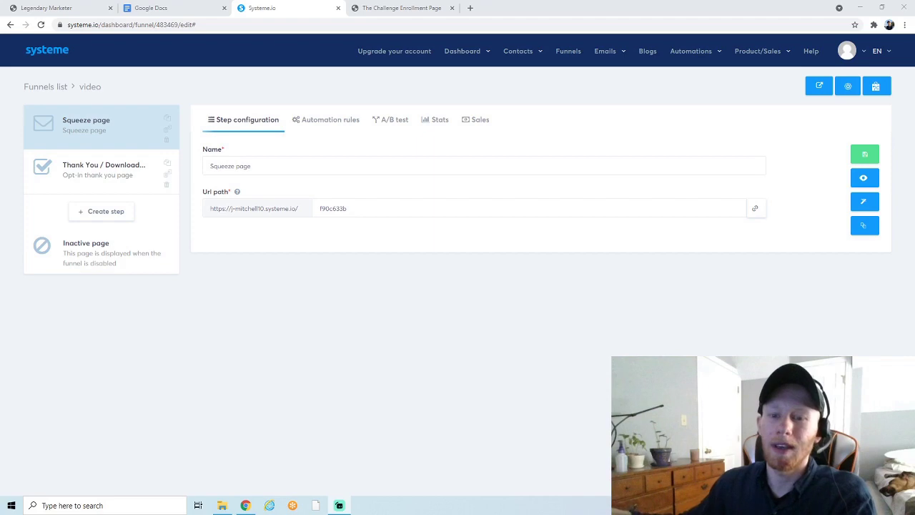